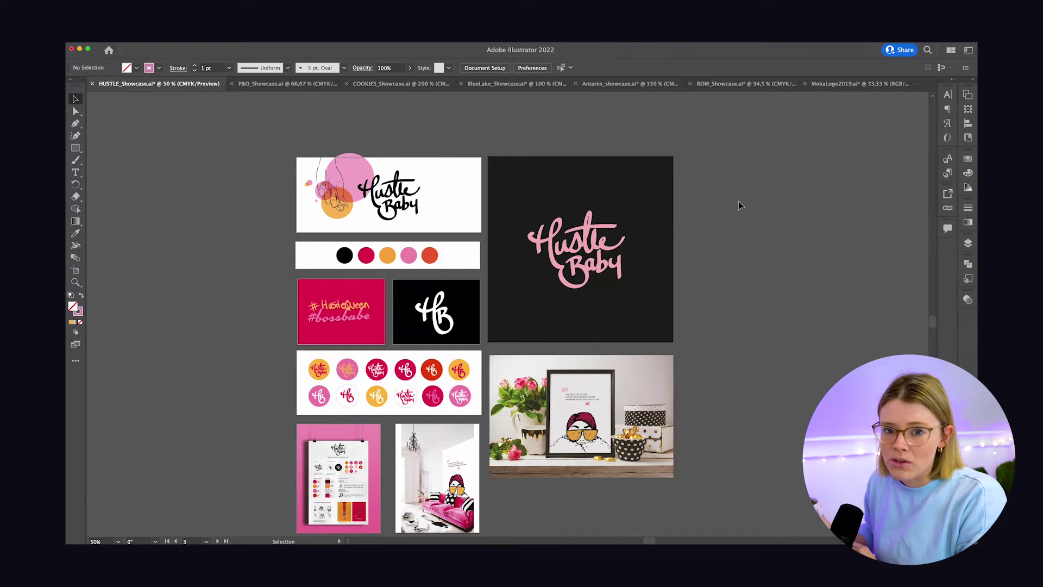
Step: Set up the Paintbrush tool with the tapered Width Profile 1 for its stroke
{"action": "key", "text": "super+equal"}
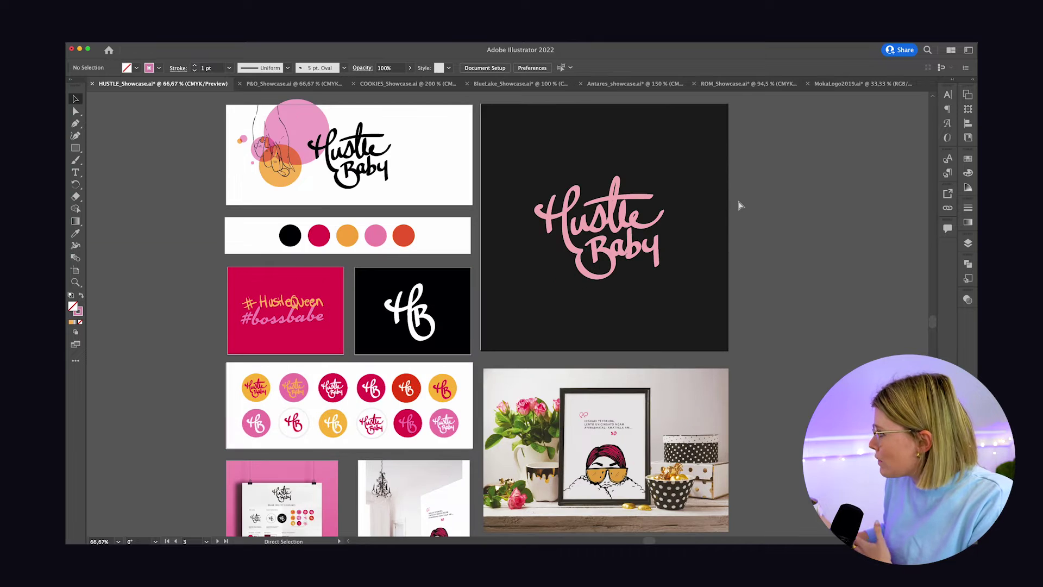
{"action": "key", "text": "super+equal"}
{"action": "scroll", "coordinate": [742, 207], "scroll_direction": "up", "scroll_amount": 5}
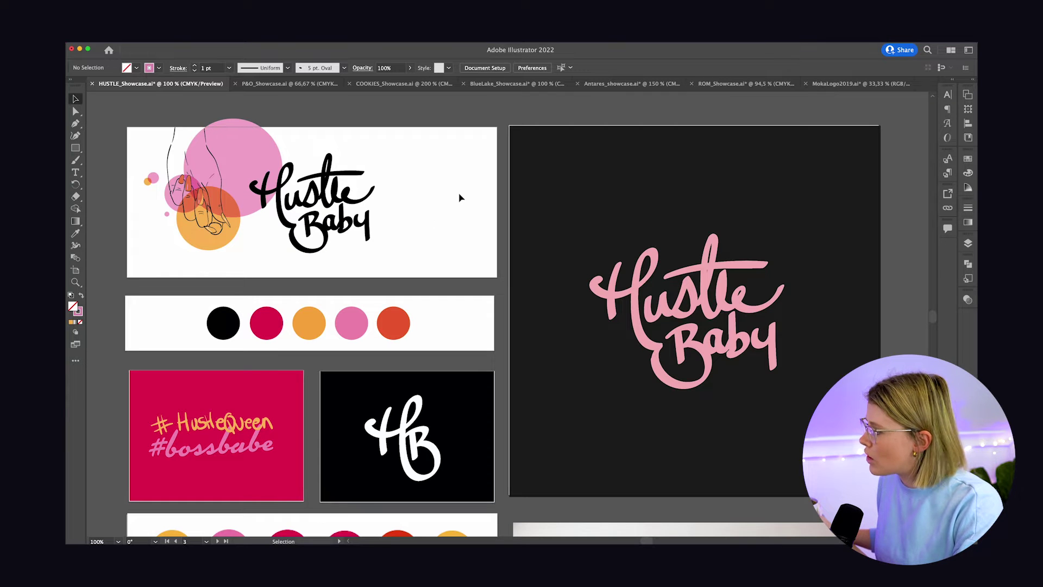
{"action": "scroll", "coordinate": [459, 198], "scroll_direction": "left", "scroll_amount": 5}
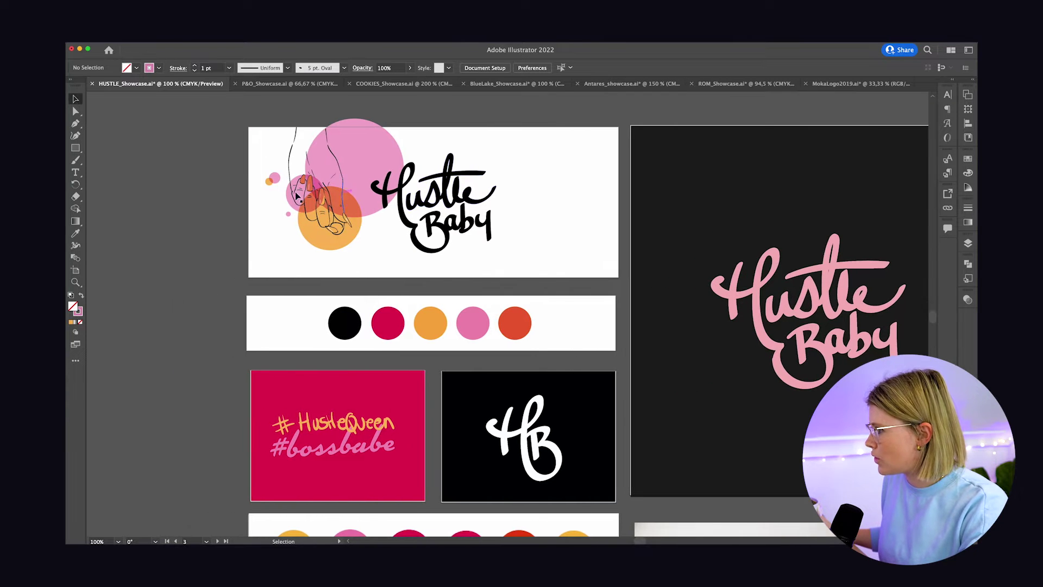
{"action": "left_click", "coordinate": [76, 161]}
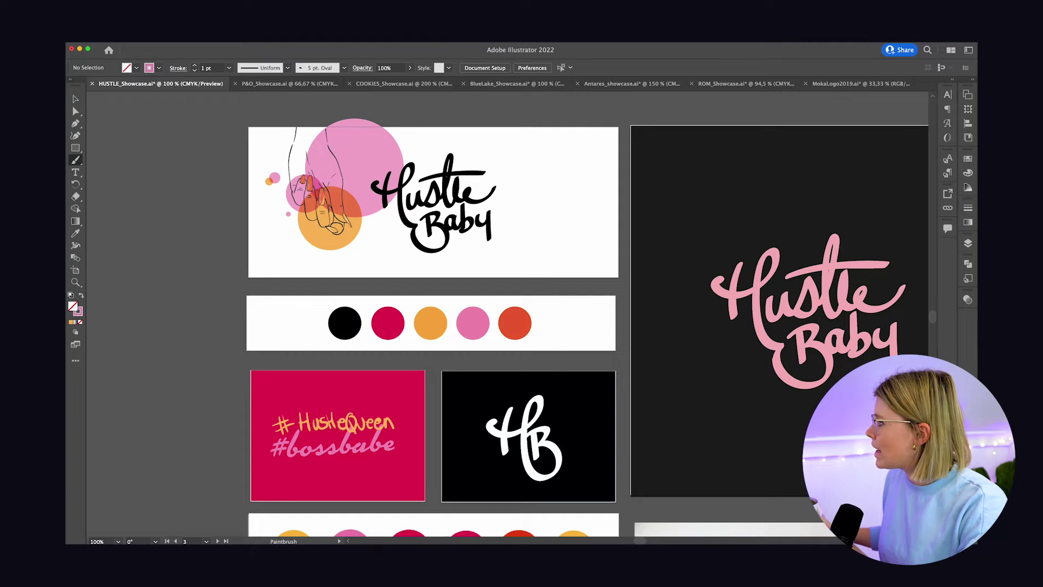
{"action": "left_click", "coordinate": [345, 69]}
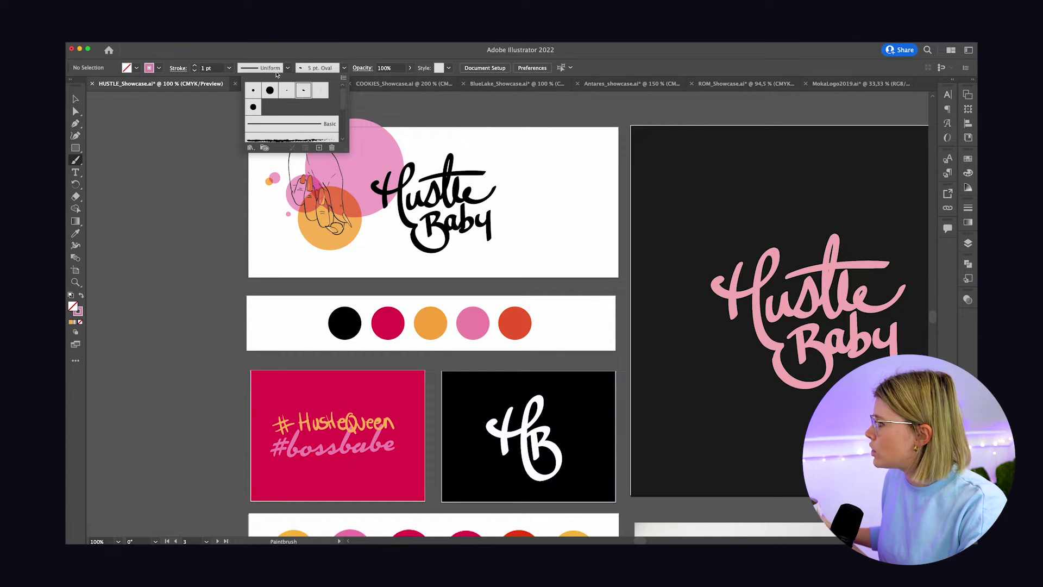
{"action": "left_click", "coordinate": [288, 69]}
{"action": "left_click", "coordinate": [288, 68]}
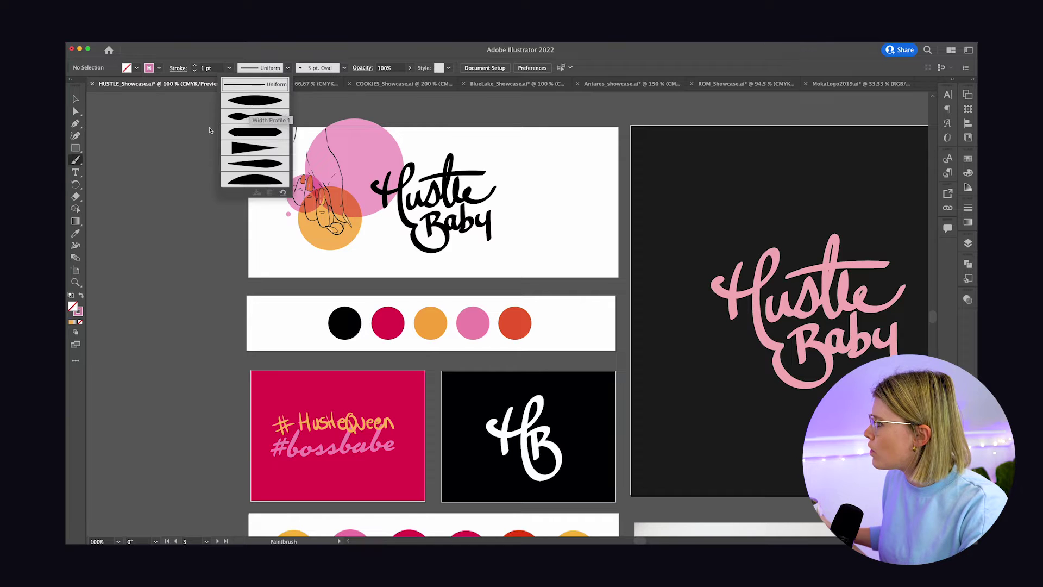
{"action": "left_click", "coordinate": [254, 101]}
Step: Paint two looping "le" script strokes on the empty canvas beside the white logo artboard, the second one thicker
{"action": "mouse_move", "coordinate": [141, 205]}
{"action": "left_mouse_down"}
{"action": "mouse_move", "coordinate": [143, 249]}
{"action": "mouse_move", "coordinate": [163, 258]}
{"action": "mouse_move", "coordinate": [216, 239]}
{"action": "left_mouse_up"}
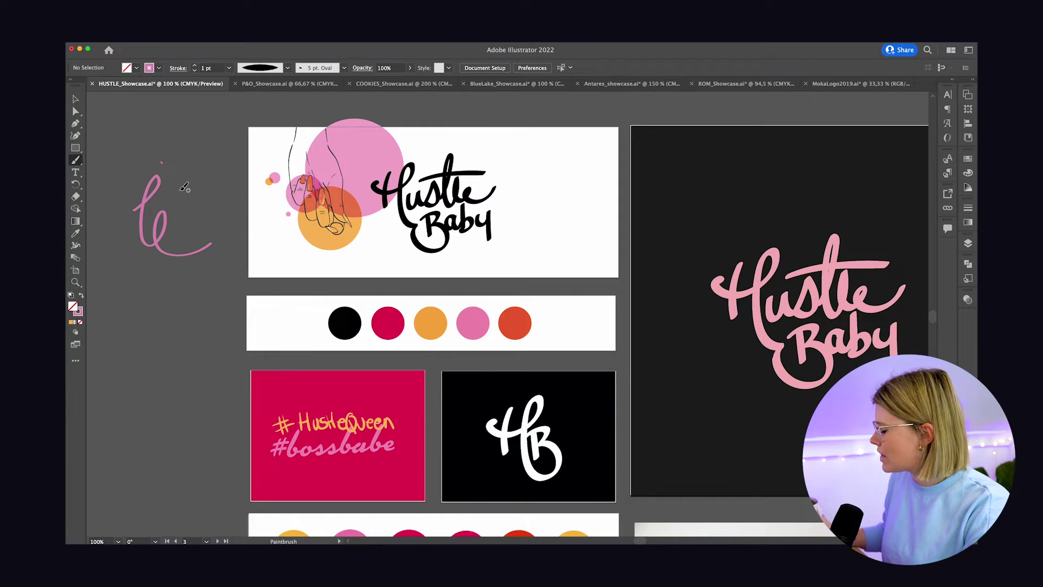
{"action": "key", "text": "plus"}
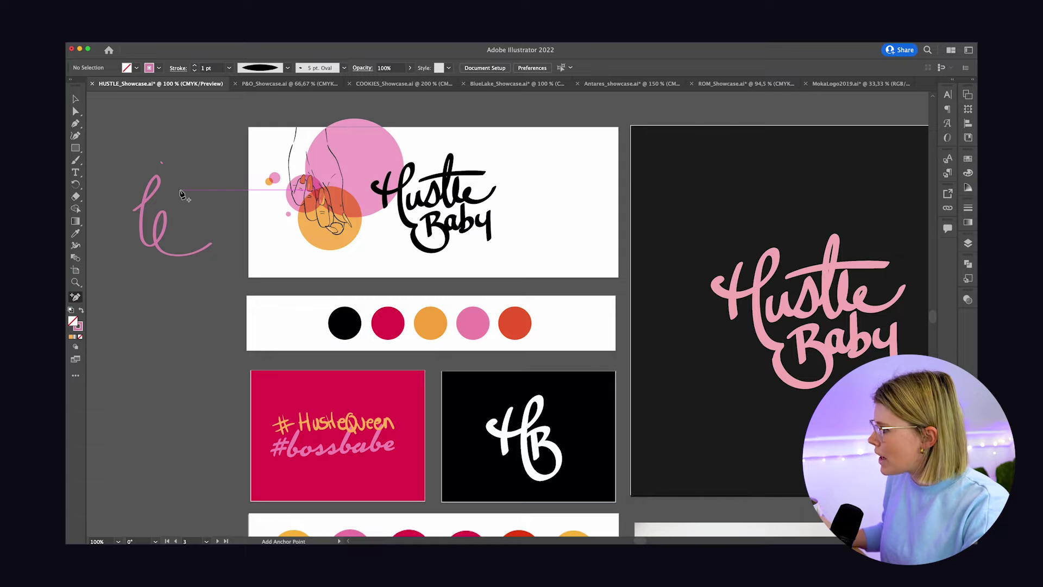
{"action": "key", "text": "b"}
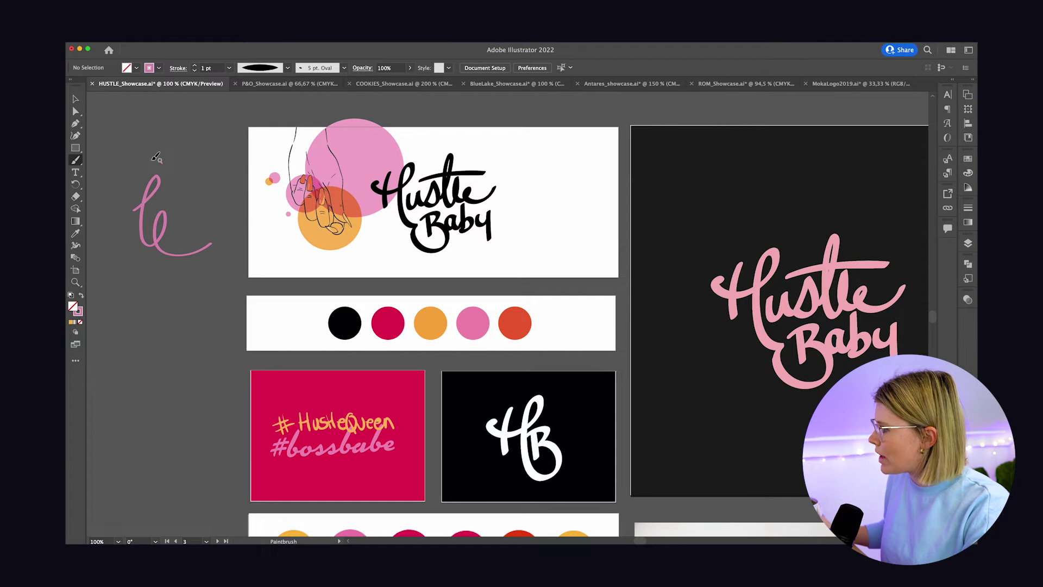
{"action": "mouse_move", "coordinate": [156, 158]}
{"action": "left_mouse_down"}
{"action": "mouse_move", "coordinate": [176, 135]}
{"action": "mouse_move", "coordinate": [240, 218]}
{"action": "left_mouse_up"}
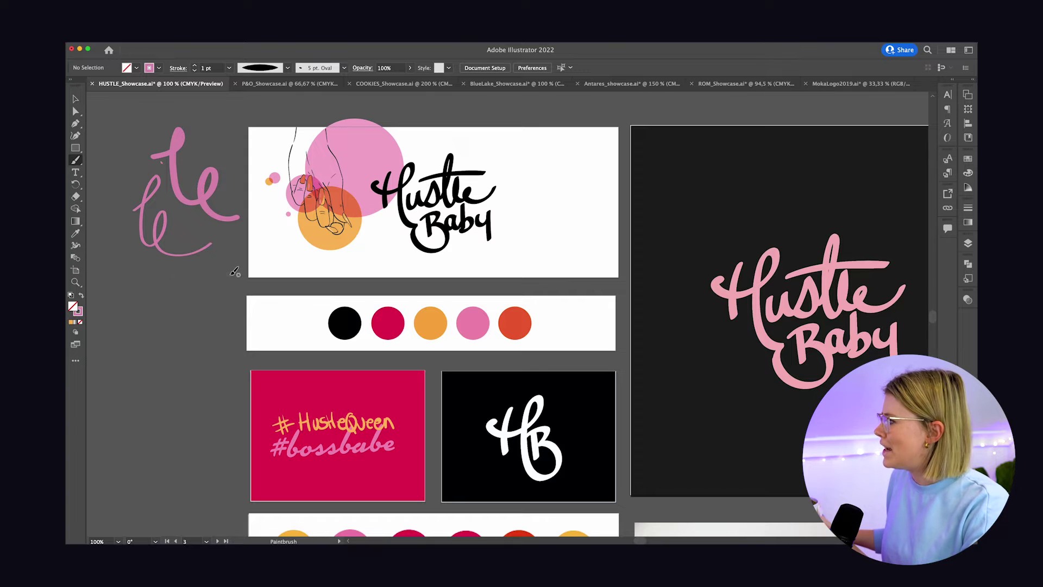
Step: Examine the pink "Hustle Baby" lettering on the dark artboard up close
{"action": "scroll", "coordinate": [232, 269], "scroll_direction": "right", "scroll_amount": 2}
{"action": "scroll", "coordinate": [419, 253], "scroll_direction": "right", "scroll_amount": 1}
{"action": "scroll", "coordinate": [418, 254], "scroll_direction": "right", "scroll_amount": 1}
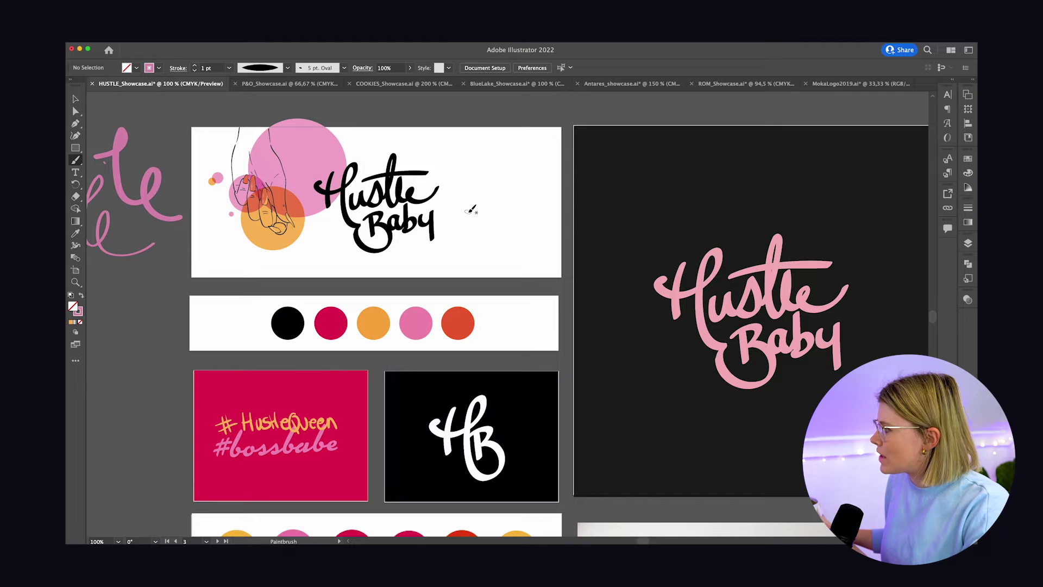
{"action": "left_click", "coordinate": [76, 100]}
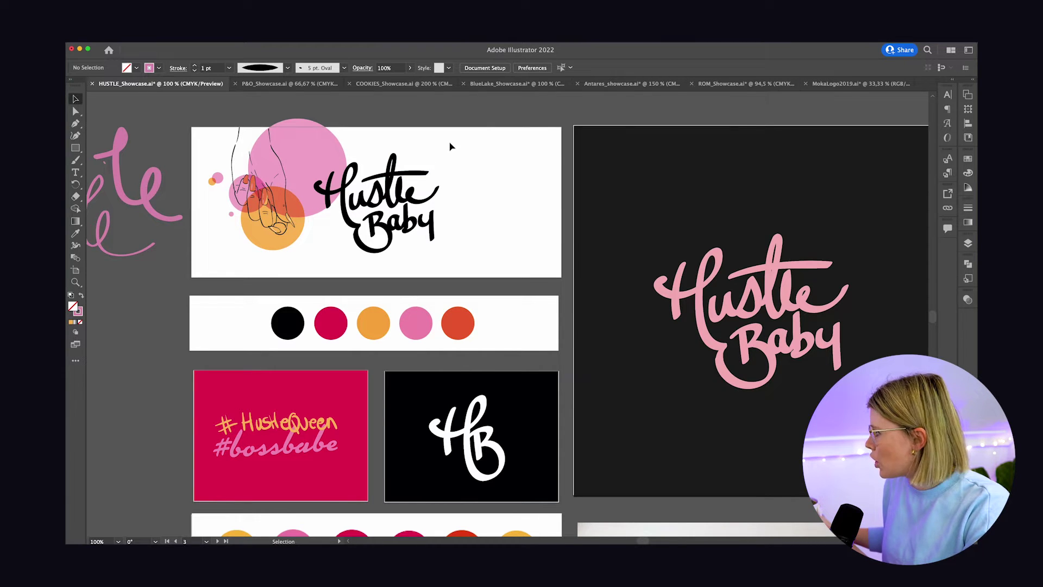
{"action": "key", "text": "super+equal"}
{"action": "scroll", "coordinate": [450, 145], "scroll_direction": "up", "scroll_amount": 5}
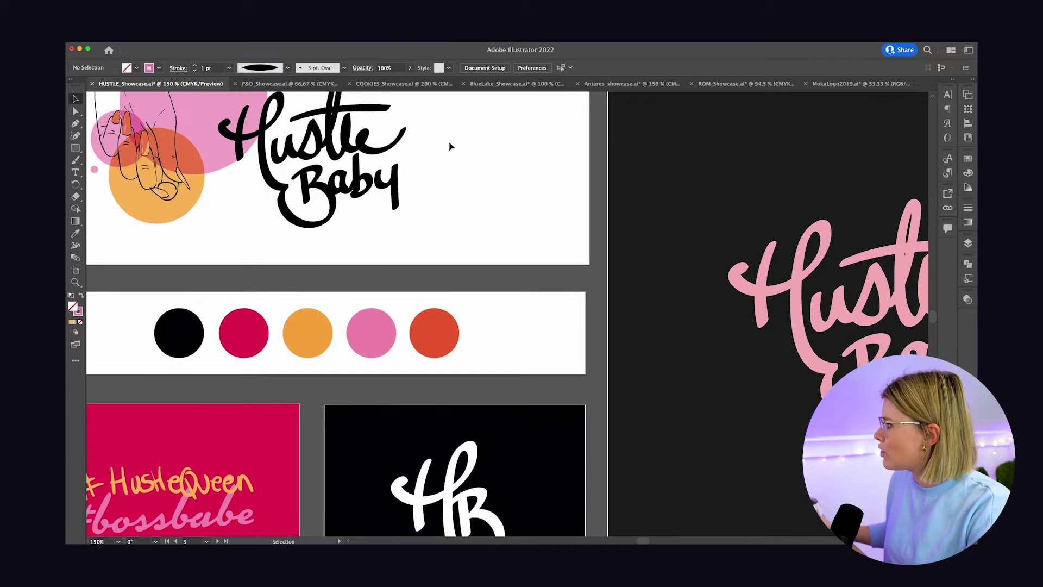
{"action": "scroll", "coordinate": [493, 174], "scroll_direction": "right", "scroll_amount": 10}
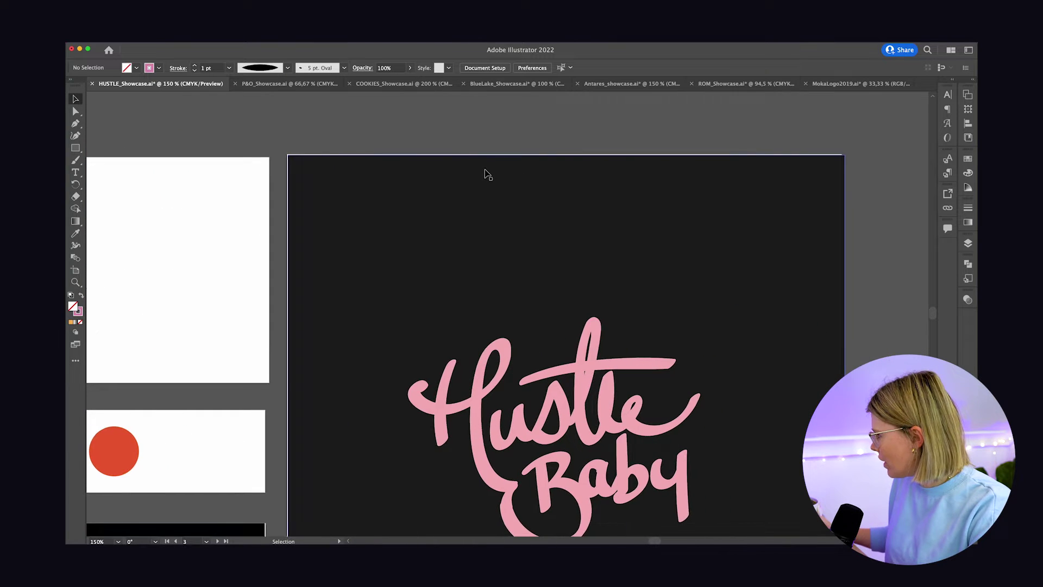
{"action": "scroll", "coordinate": [486, 173], "scroll_direction": "down", "scroll_amount": 5}
{"action": "scroll", "coordinate": [482, 173], "scroll_direction": "down", "scroll_amount": 3}
{"action": "scroll", "coordinate": [482, 172], "scroll_direction": "right", "scroll_amount": 2}
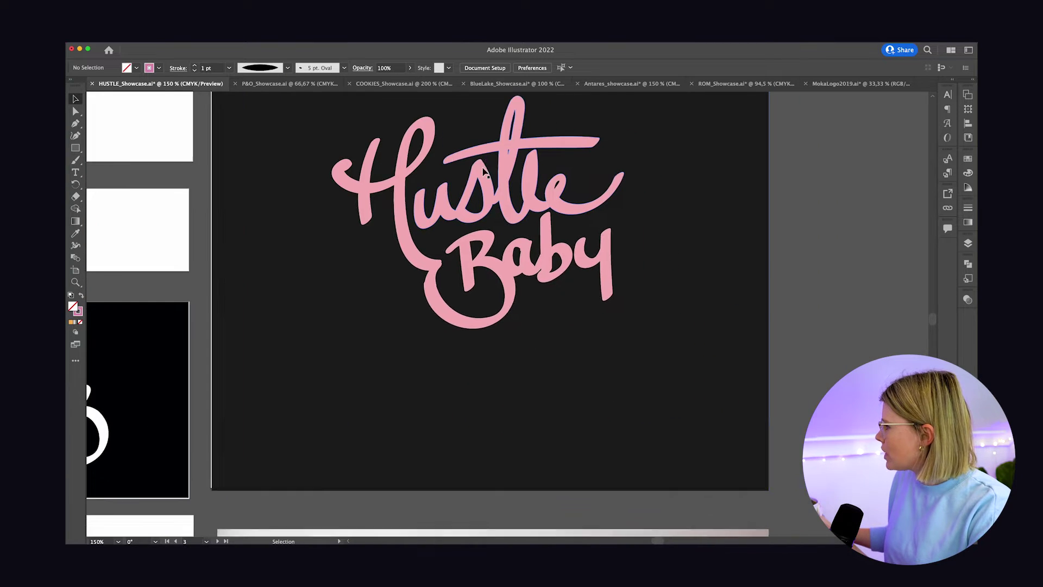
{"action": "scroll", "coordinate": [482, 173], "scroll_direction": "up", "scroll_amount": 3}
{"action": "scroll", "coordinate": [666, 201], "scroll_direction": "left", "scroll_amount": 4}
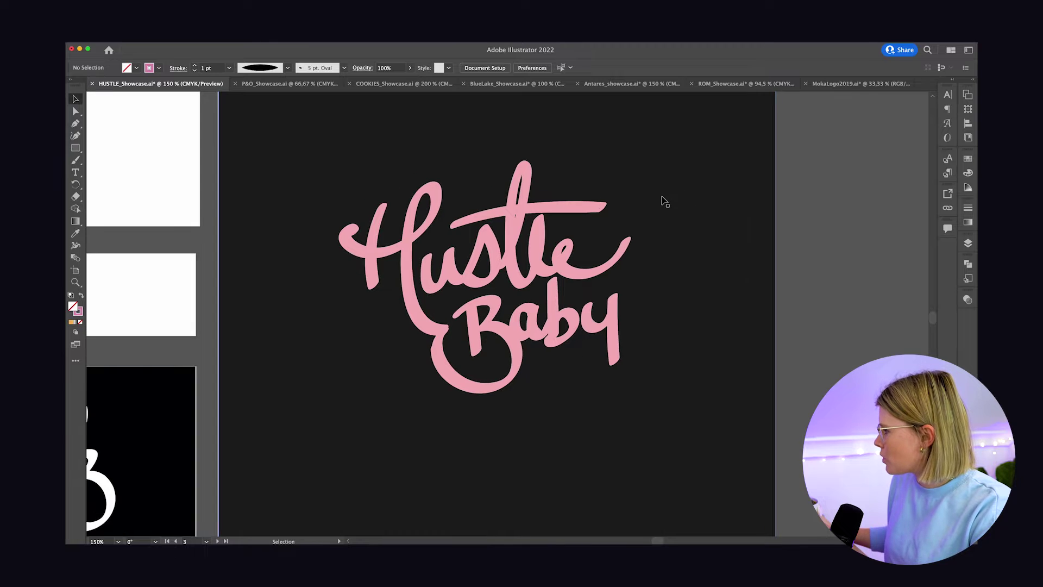
{"action": "scroll", "coordinate": [665, 201], "scroll_direction": "right", "scroll_amount": 4}
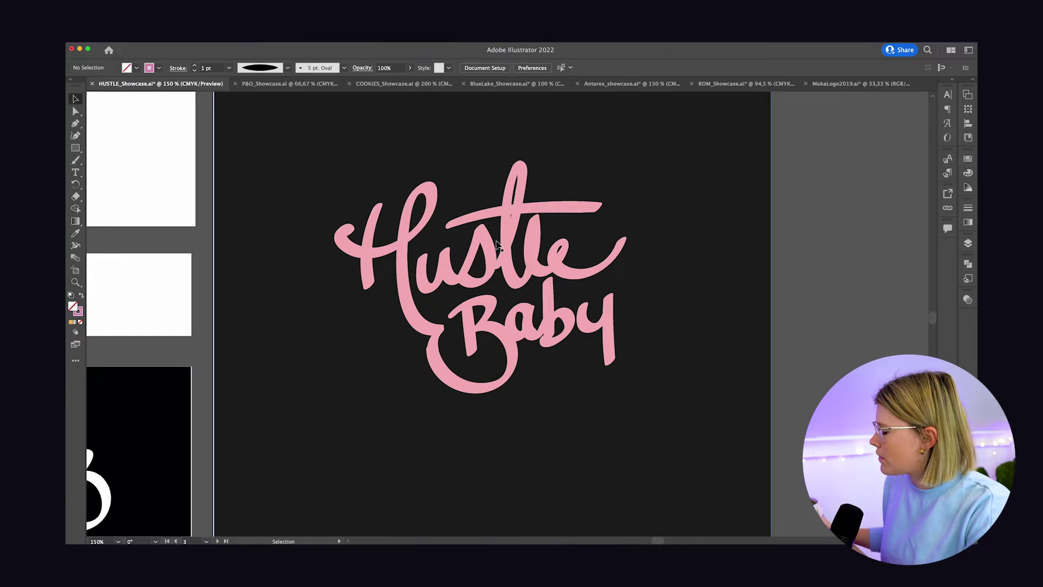
Step: Paint a letter "s" beside the pink lettering with the Paintbrush and move it off the dark artboard onto the empty canvas
{"action": "left_click", "coordinate": [76, 161]}
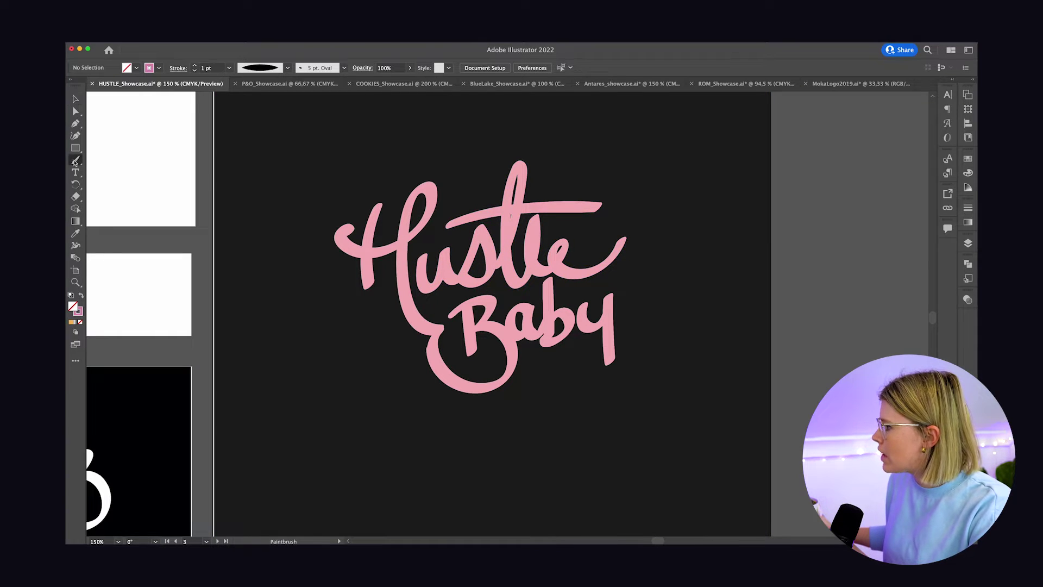
{"action": "mouse_move", "coordinate": [692, 178]}
{"action": "left_mouse_down"}
{"action": "mouse_move", "coordinate": [692, 191]}
{"action": "mouse_move", "coordinate": [656, 209]}
{"action": "left_mouse_up"}
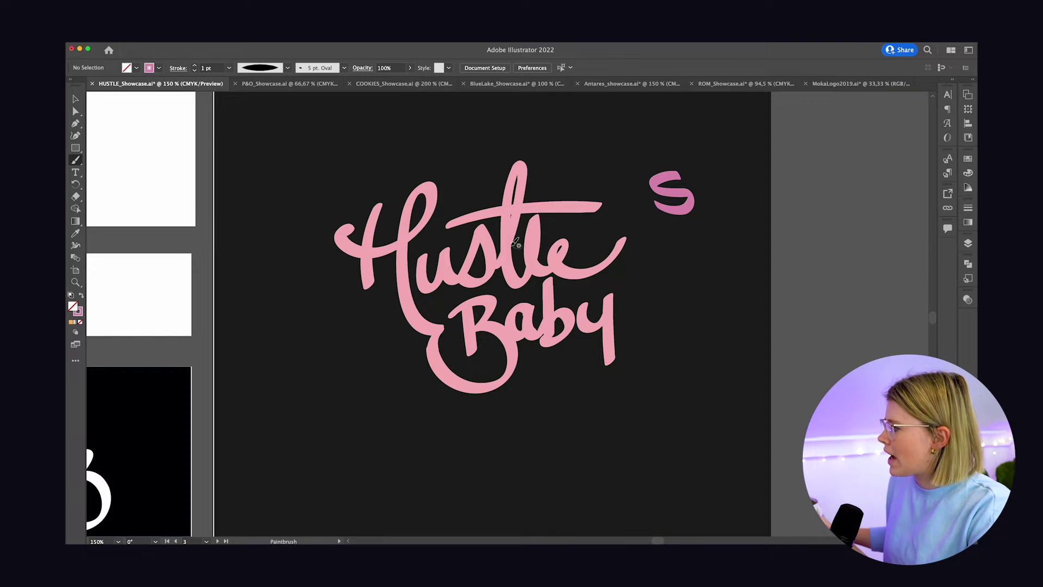
{"action": "left_click", "coordinate": [75, 99]}
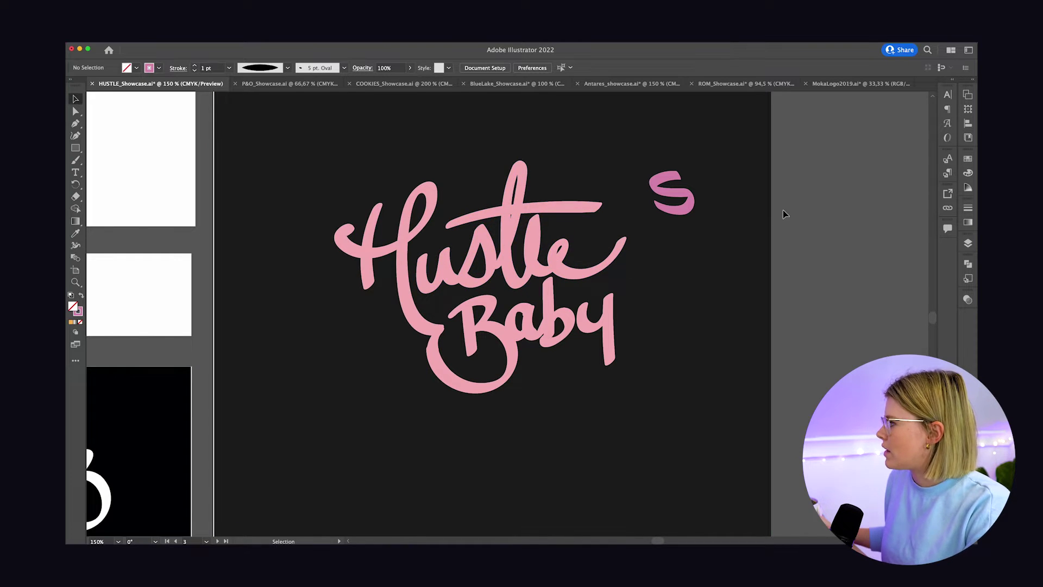
{"action": "left_click_drag", "start_coordinate": [684, 202], "coordinate": [824, 190]}
{"action": "left_click", "coordinate": [846, 326]}
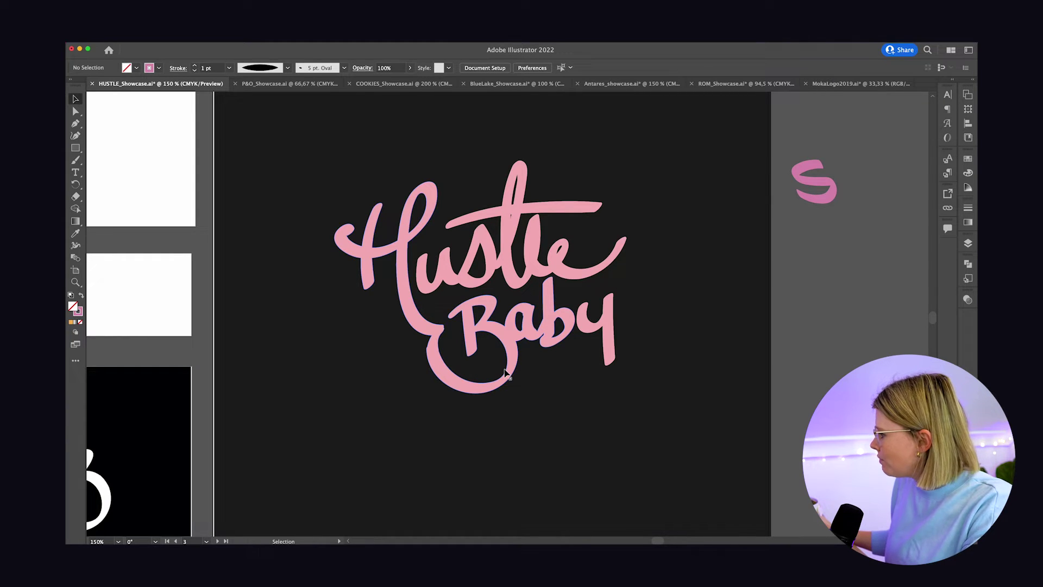
Step: Select the pink "Hustle Baby" lettering with Direct Selection and examine its anchor points where the H flows into the B
{"action": "left_click", "coordinate": [441, 370]}
{"action": "key", "text": "a"}
{"action": "key", "text": "super+equal"}
{"action": "key", "text": "super+equal"}
{"action": "key", "text": "super+equal"}
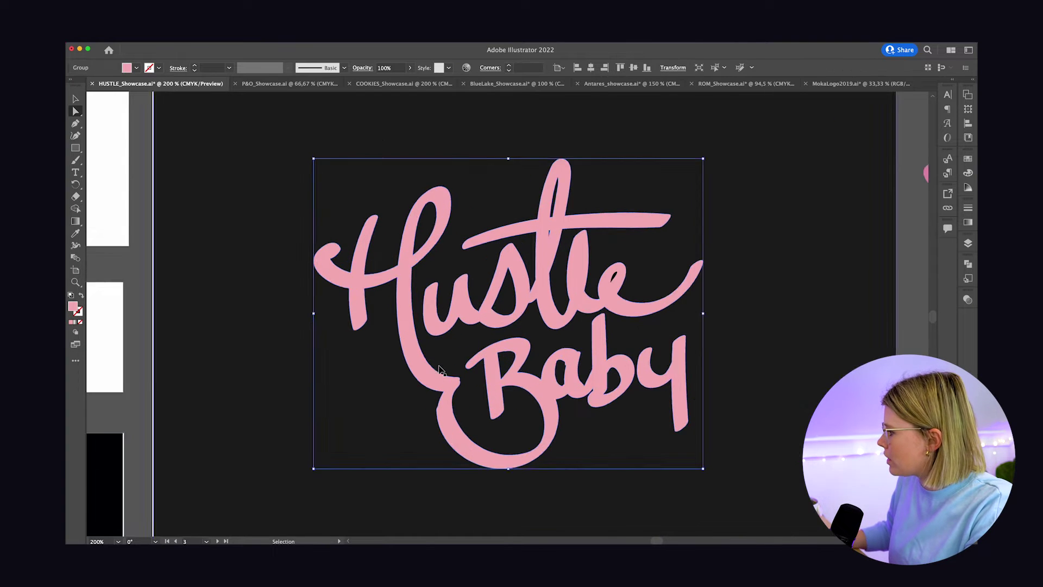
{"action": "scroll", "coordinate": [440, 370], "scroll_direction": "down", "scroll_amount": 1}
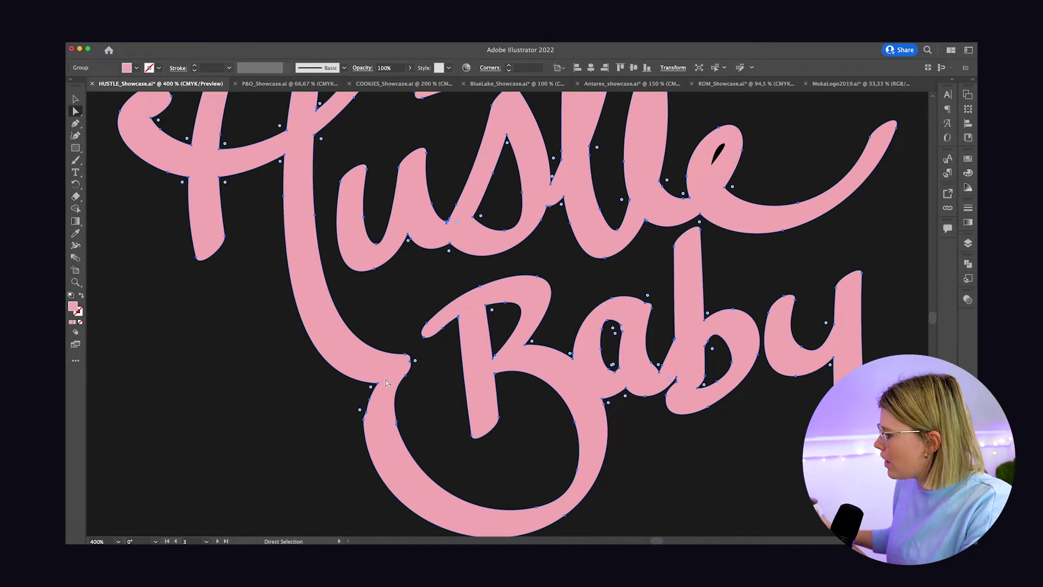
{"action": "scroll", "coordinate": [435, 408], "scroll_direction": "down", "scroll_amount": 3}
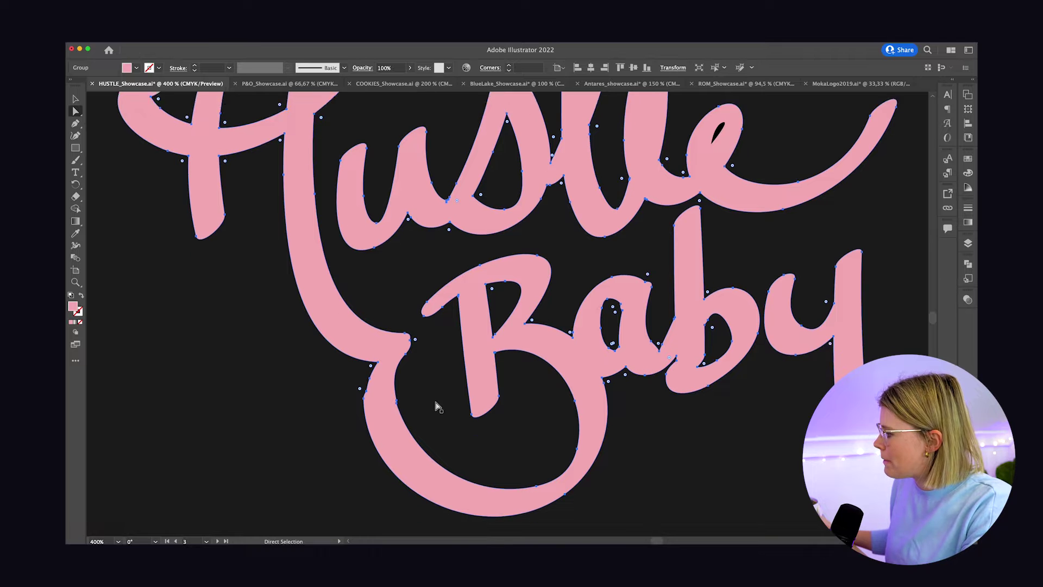
{"action": "scroll", "coordinate": [435, 408], "scroll_direction": "down", "scroll_amount": 1}
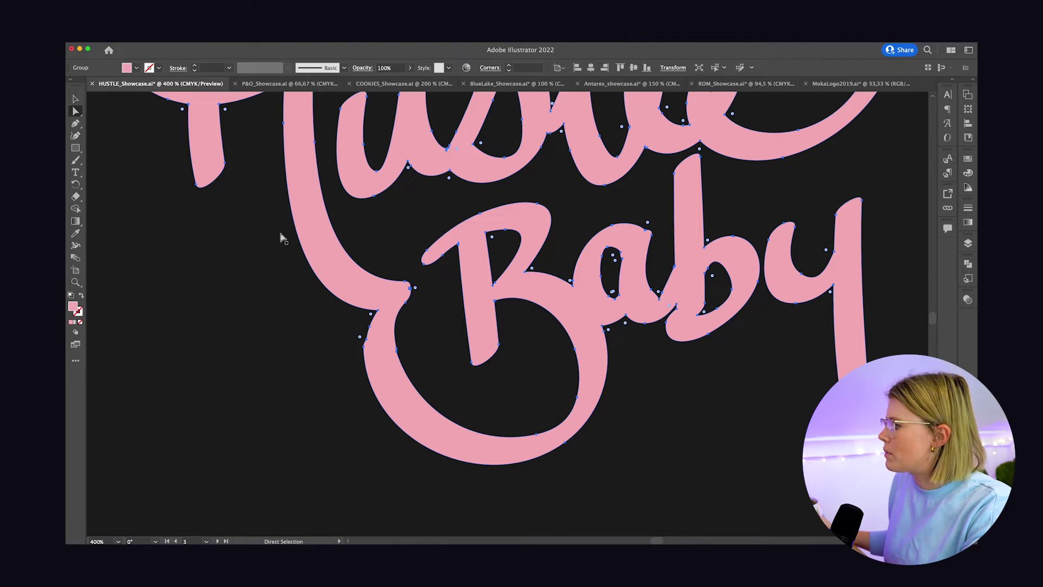
Step: Switch to the Pencil tool and inspect the curves and joins of the letters in "Baby"
{"action": "key", "text": "n"}
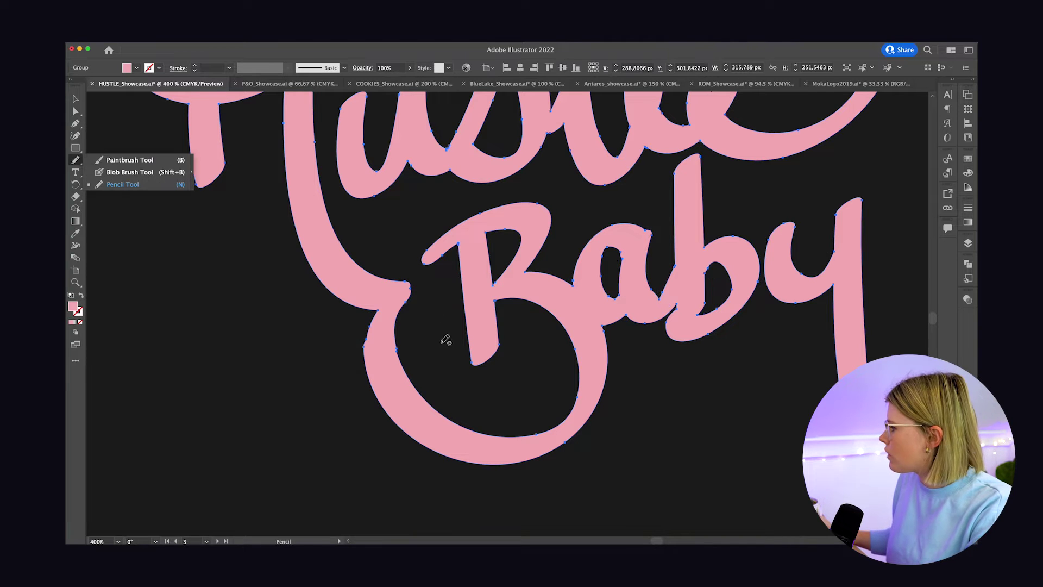
{"action": "scroll", "coordinate": [440, 337], "scroll_direction": "right", "scroll_amount": 10}
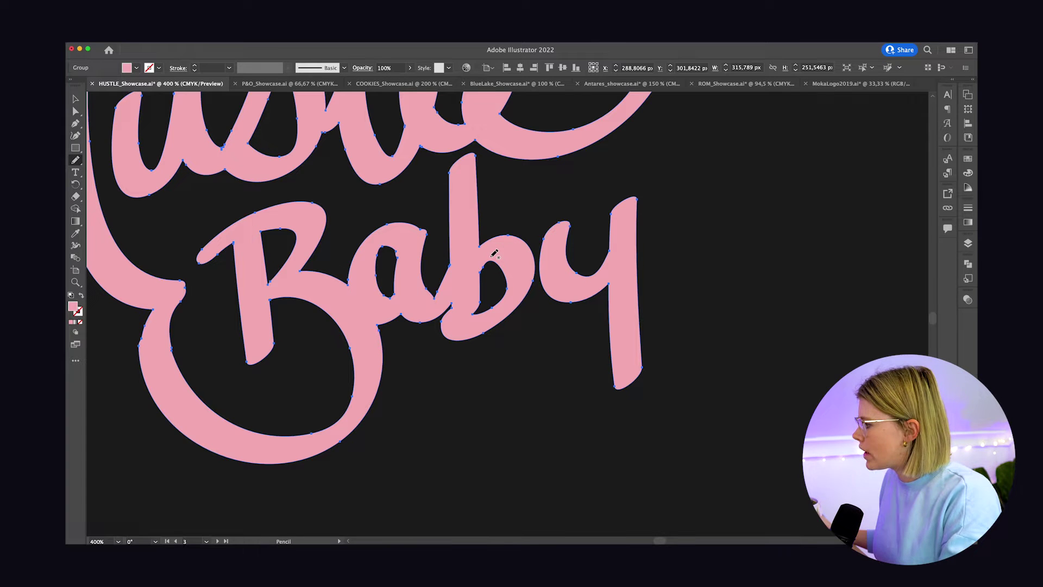
{"action": "scroll", "coordinate": [494, 253], "scroll_direction": "left", "scroll_amount": 2}
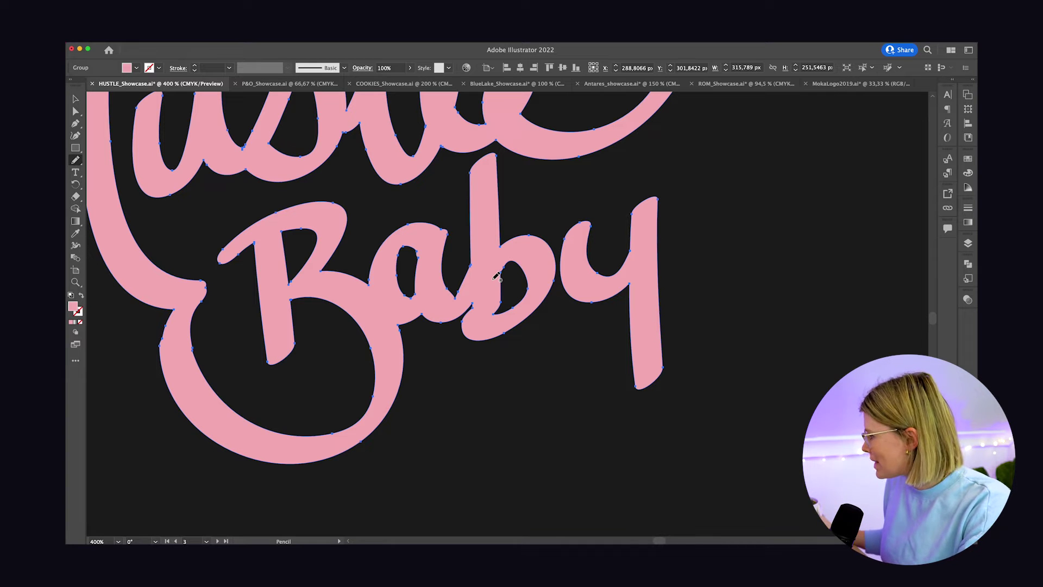
{"action": "scroll", "coordinate": [641, 275], "scroll_direction": "right", "scroll_amount": 3}
{"action": "scroll", "coordinate": [640, 275], "scroll_direction": "up", "scroll_amount": 2}
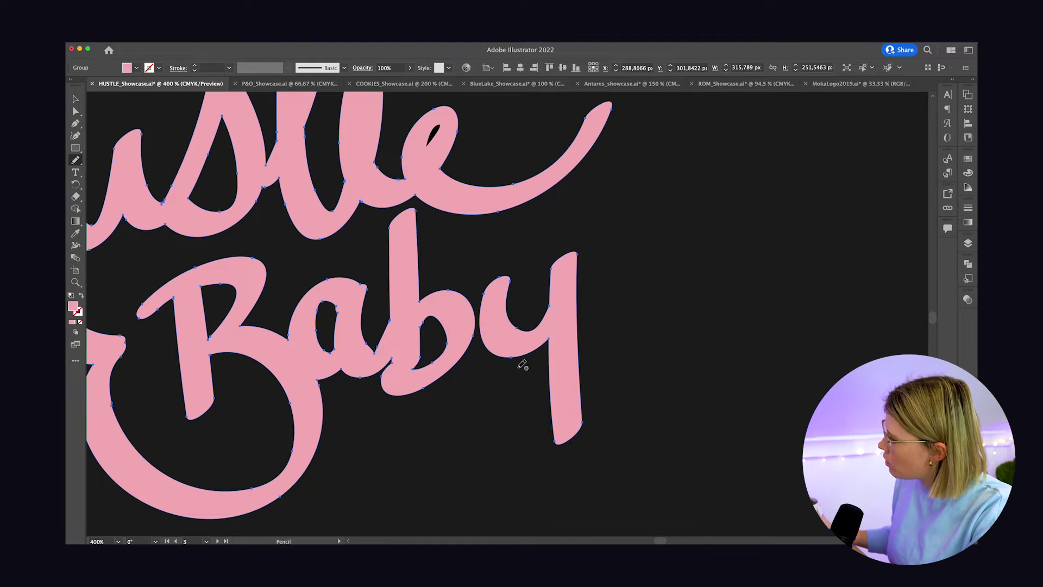
{"action": "scroll", "coordinate": [521, 362], "scroll_direction": "down", "scroll_amount": 3}
{"action": "scroll", "coordinate": [521, 363], "scroll_direction": "down", "scroll_amount": 3}
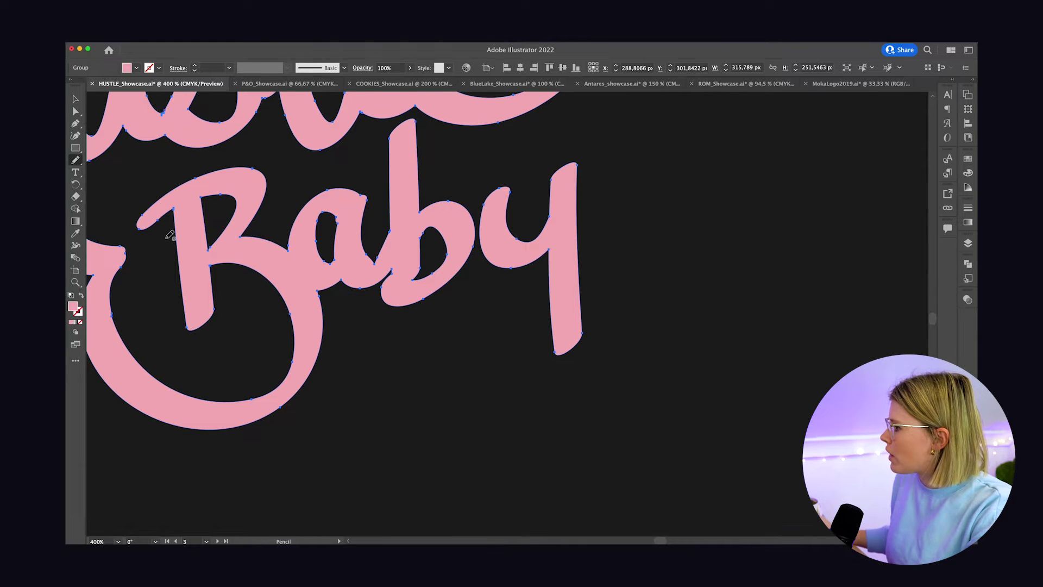
Step: Try adding a curved Paintbrush tail to the y of "Baby" and undo the stroke
{"action": "left_click", "coordinate": [76, 160]}
{"action": "left_click", "coordinate": [124, 163]}
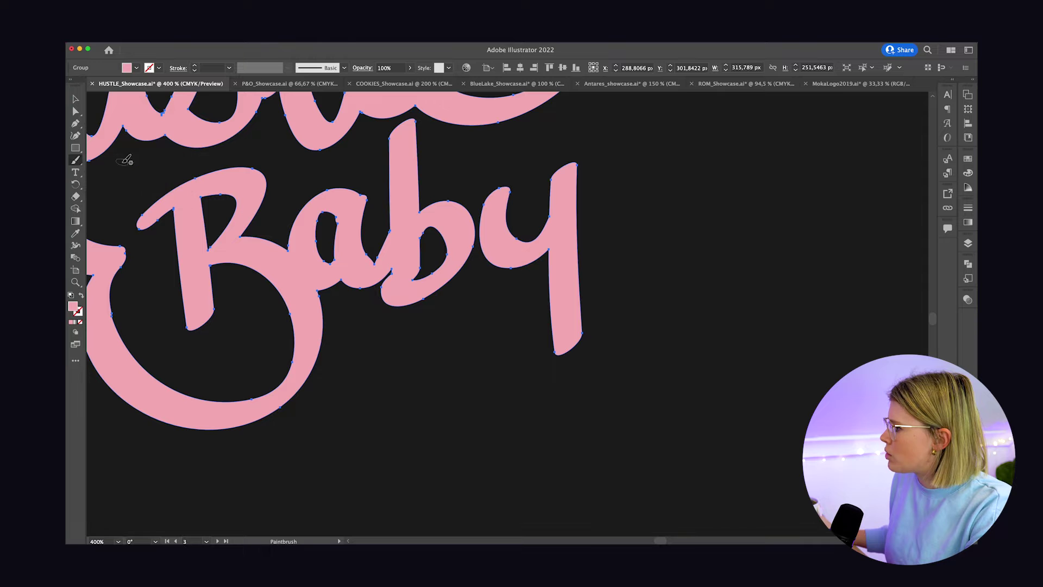
{"action": "left_click", "coordinate": [74, 162]}
{"action": "left_click", "coordinate": [130, 160]}
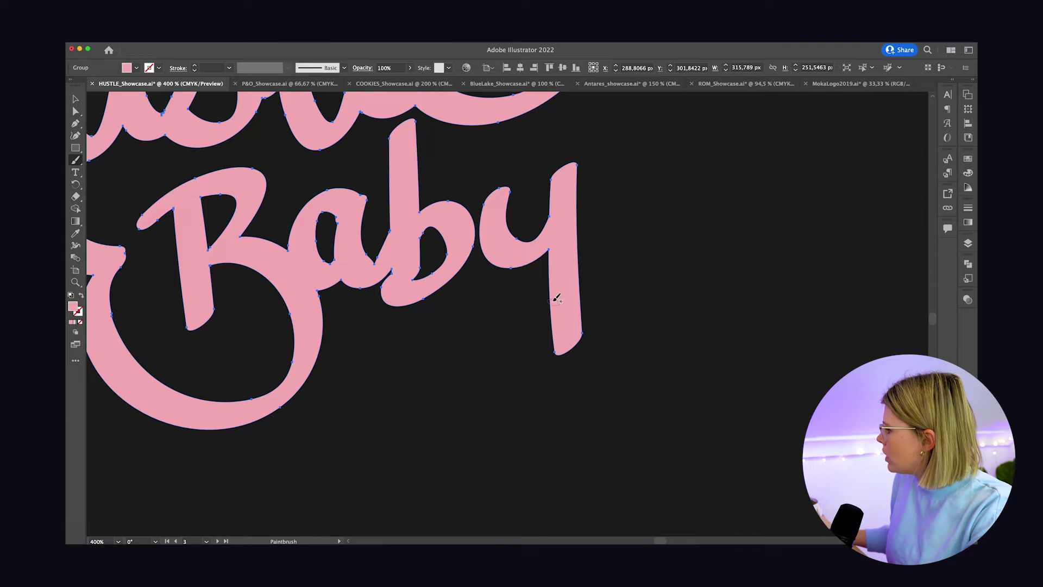
{"action": "mouse_move", "coordinate": [557, 297]}
{"action": "left_mouse_down"}
{"action": "mouse_move", "coordinate": [523, 367]}
{"action": "mouse_move", "coordinate": [432, 343]}
{"action": "left_mouse_up"}
{"action": "key", "text": "super+minus"}
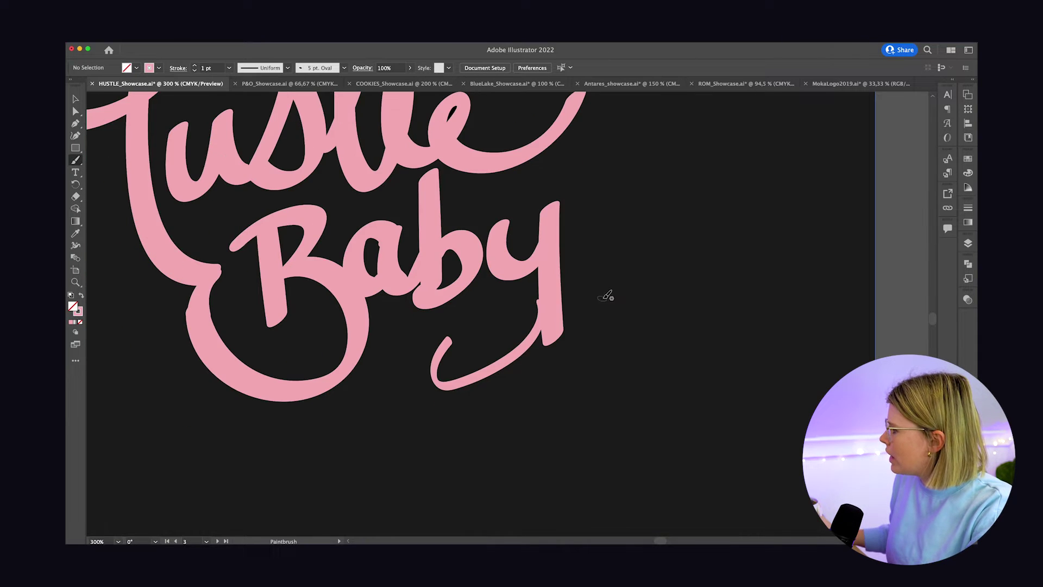
{"action": "scroll", "coordinate": [605, 293], "scroll_direction": "up", "scroll_amount": 3}
{"action": "scroll", "coordinate": [606, 294], "scroll_direction": "down", "scroll_amount": 3}
{"action": "key", "text": "super+minus"}
{"action": "key", "text": "super+plus"}
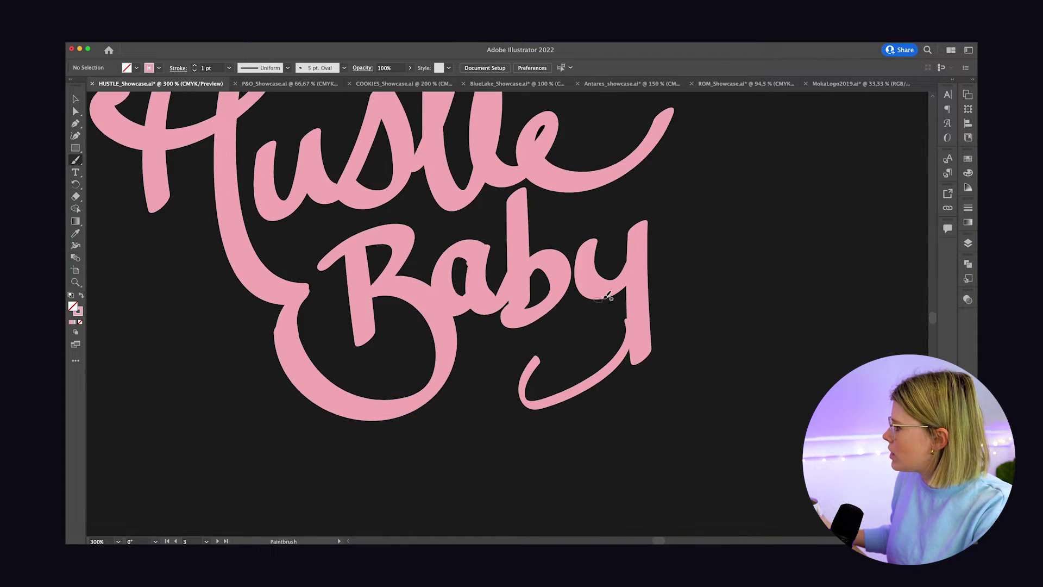
{"action": "key", "text": "super+z"}
{"action": "key", "text": "super+minus"}
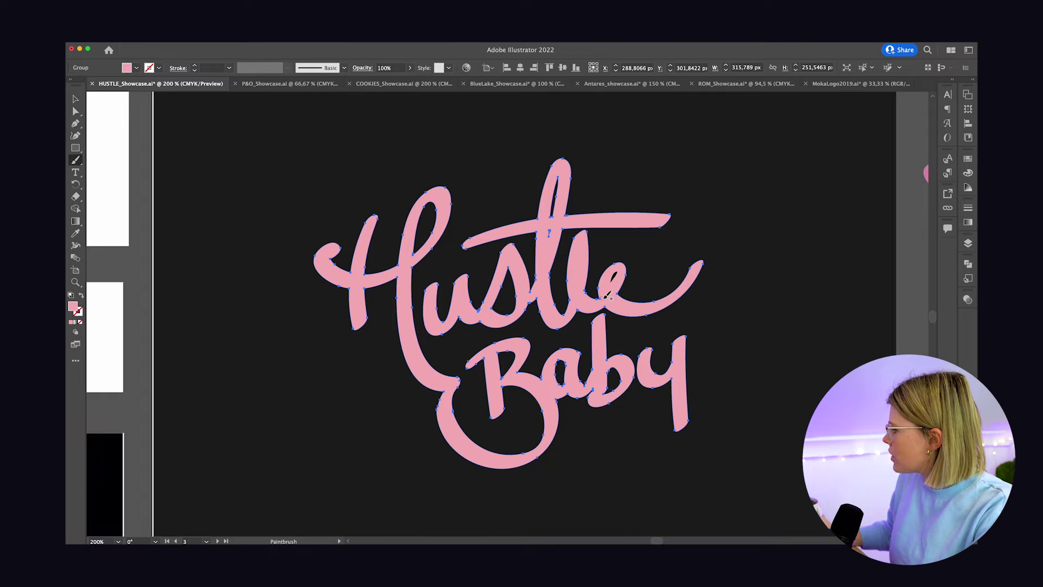
Step: Switch to the Selection tool and deselect the pink "Hustle Baby" lettering
{"action": "scroll", "coordinate": [704, 363], "scroll_direction": "down", "scroll_amount": 2}
{"action": "scroll", "coordinate": [704, 363], "scroll_direction": "right", "scroll_amount": 2}
{"action": "key", "text": "v"}
{"action": "left_click", "coordinate": [898, 295]}
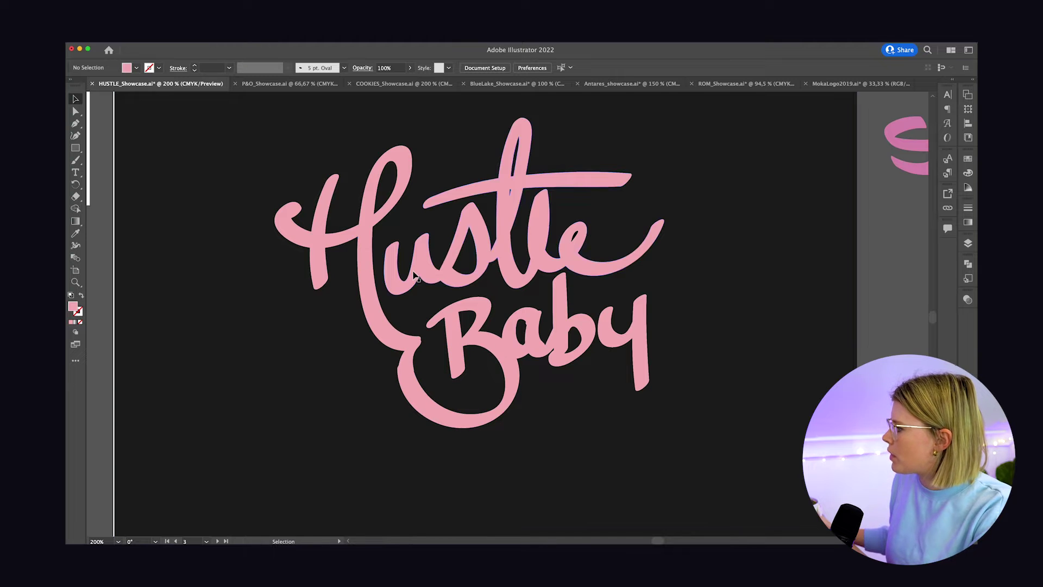
Step: Examine the white HB monogram on the black artboard as the short version of the logo
{"action": "scroll", "coordinate": [489, 326], "scroll_direction": "left", "scroll_amount": 5}
{"action": "scroll", "coordinate": [488, 326], "scroll_direction": "down", "scroll_amount": 2}
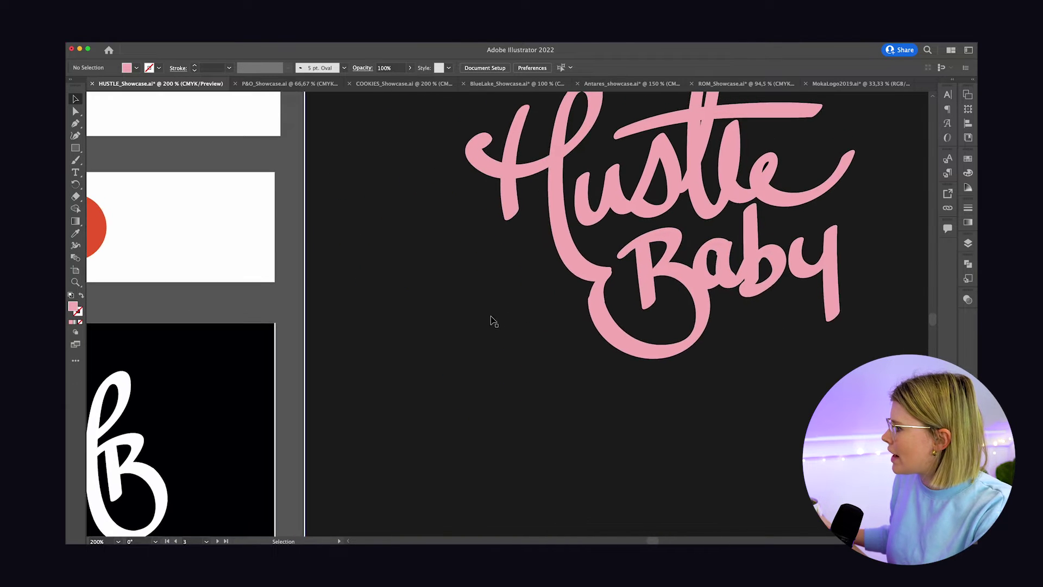
{"action": "scroll", "coordinate": [494, 321], "scroll_direction": "left", "scroll_amount": 10}
{"action": "scroll", "coordinate": [491, 317], "scroll_direction": "down", "scroll_amount": 2}
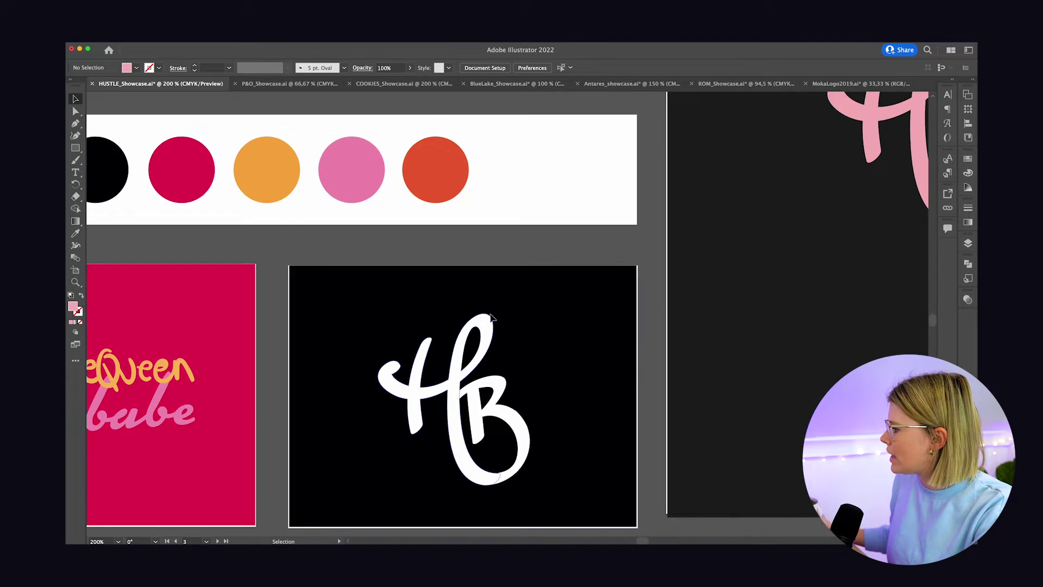
{"action": "scroll", "coordinate": [491, 318], "scroll_direction": "down", "scroll_amount": 3}
{"action": "scroll", "coordinate": [537, 288], "scroll_direction": "right", "scroll_amount": 2}
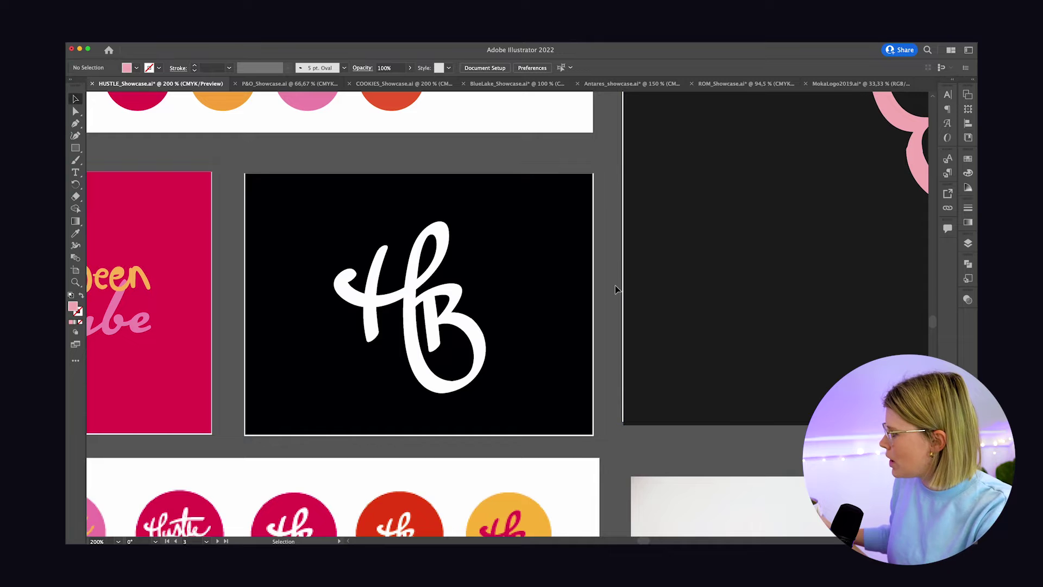
{"action": "scroll", "coordinate": [615, 287], "scroll_direction": "right", "scroll_amount": 1}
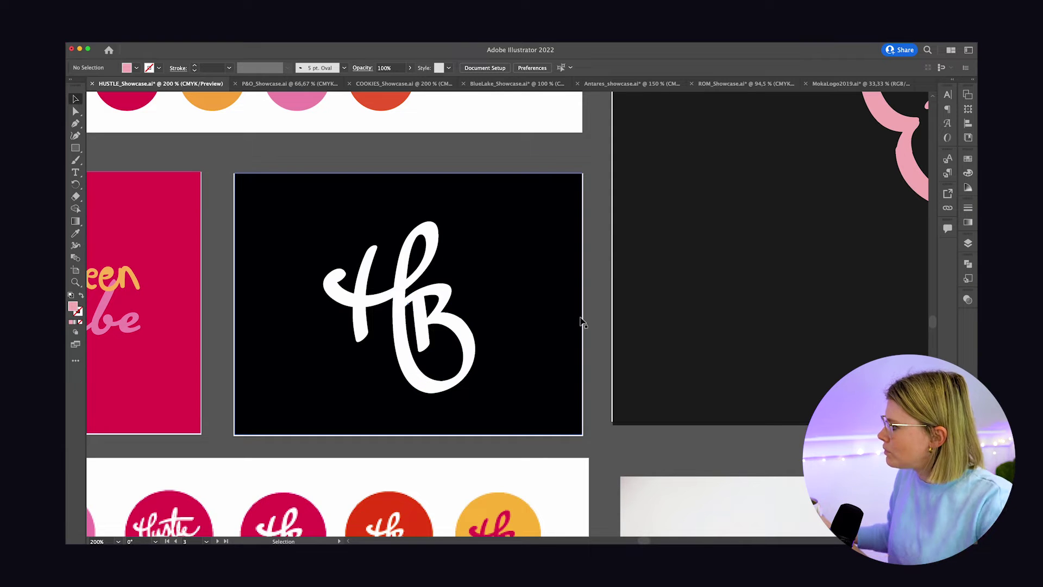
{"action": "scroll", "coordinate": [581, 321], "scroll_direction": "down", "scroll_amount": 1}
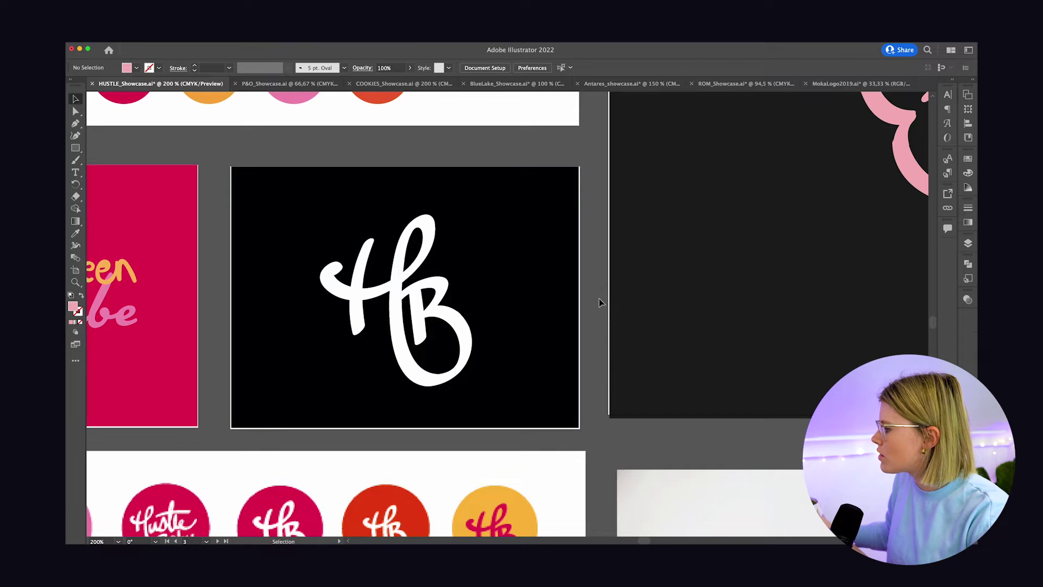
Step: Review the "#HustleQueen #bossbabe" artboard and the round colour variations of the logo beneath it
{"action": "scroll", "coordinate": [600, 302], "scroll_direction": "left", "scroll_amount": 10}
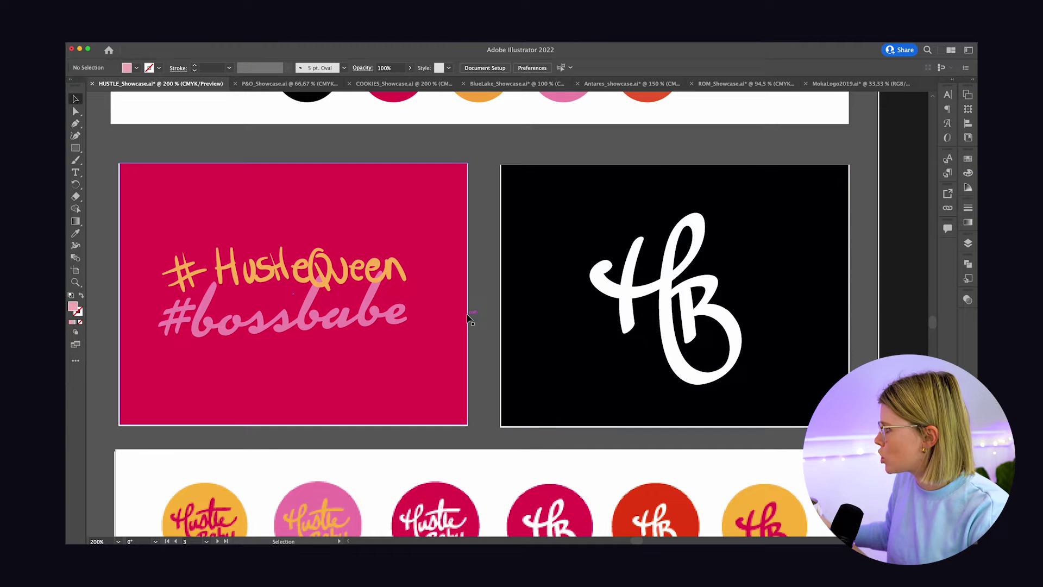
{"action": "scroll", "coordinate": [470, 319], "scroll_direction": "left", "scroll_amount": 2}
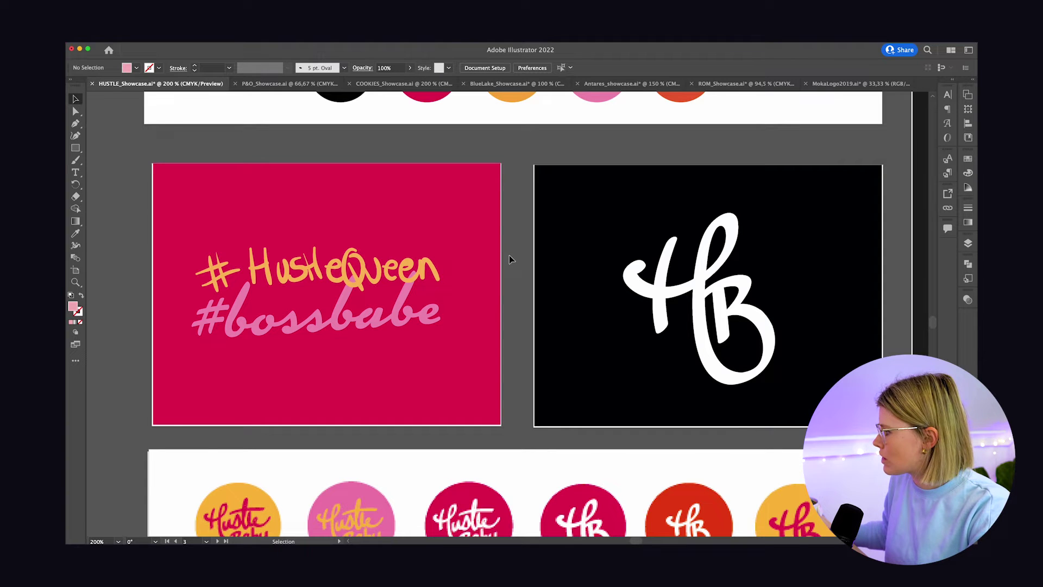
{"action": "scroll", "coordinate": [511, 270], "scroll_direction": "down", "scroll_amount": 3}
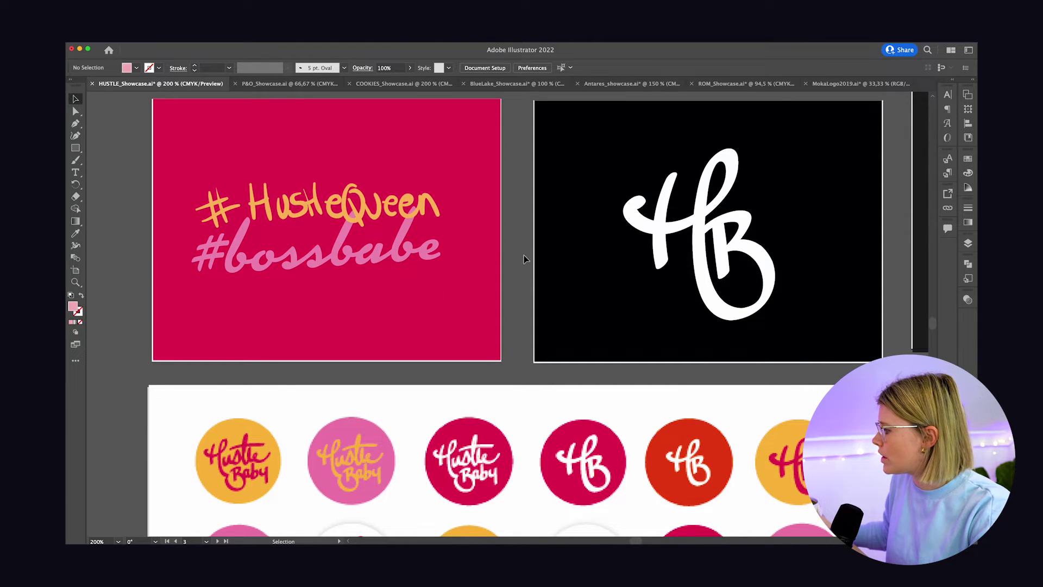
Step: Inspect the logo and logo variations sections of the Brand Identity Guidelines poster up close
{"action": "scroll", "coordinate": [527, 259], "scroll_direction": "down", "scroll_amount": 10}
{"action": "scroll", "coordinate": [528, 255], "scroll_direction": "down", "scroll_amount": 5}
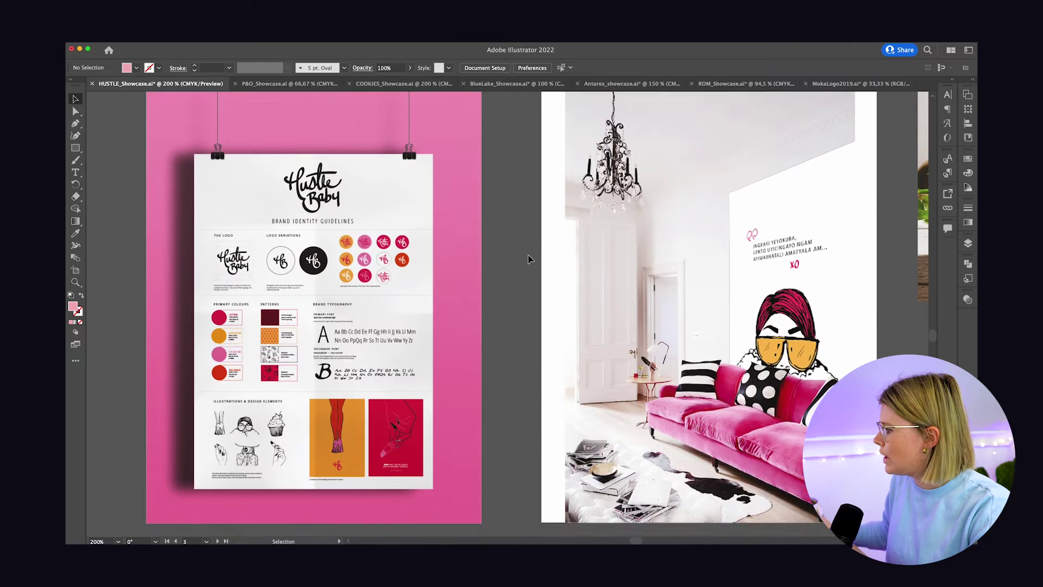
{"action": "scroll", "coordinate": [528, 255], "scroll_direction": "up", "scroll_amount": 1}
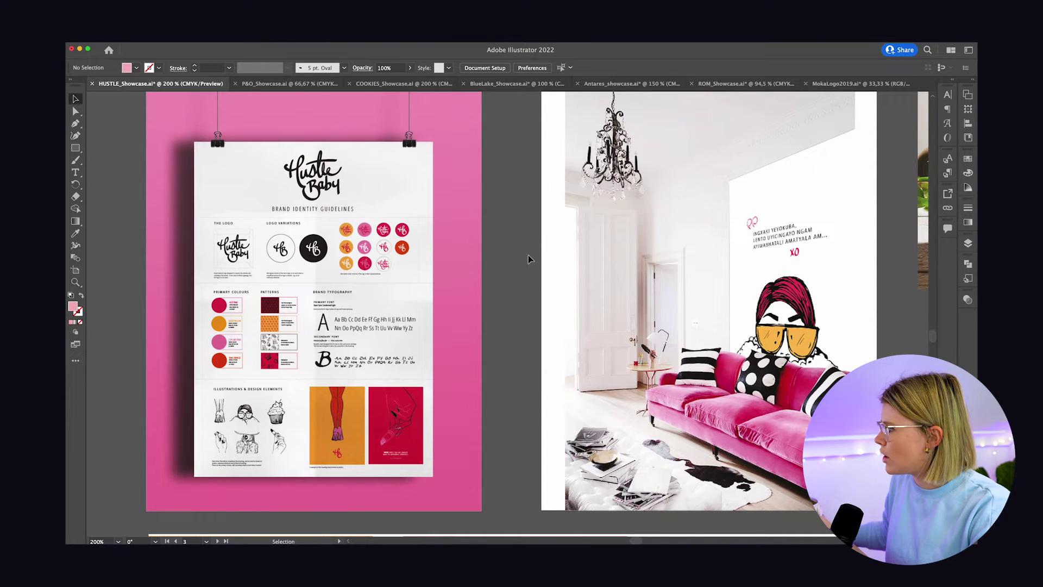
{"action": "scroll", "coordinate": [527, 255], "scroll_direction": "down", "scroll_amount": 1}
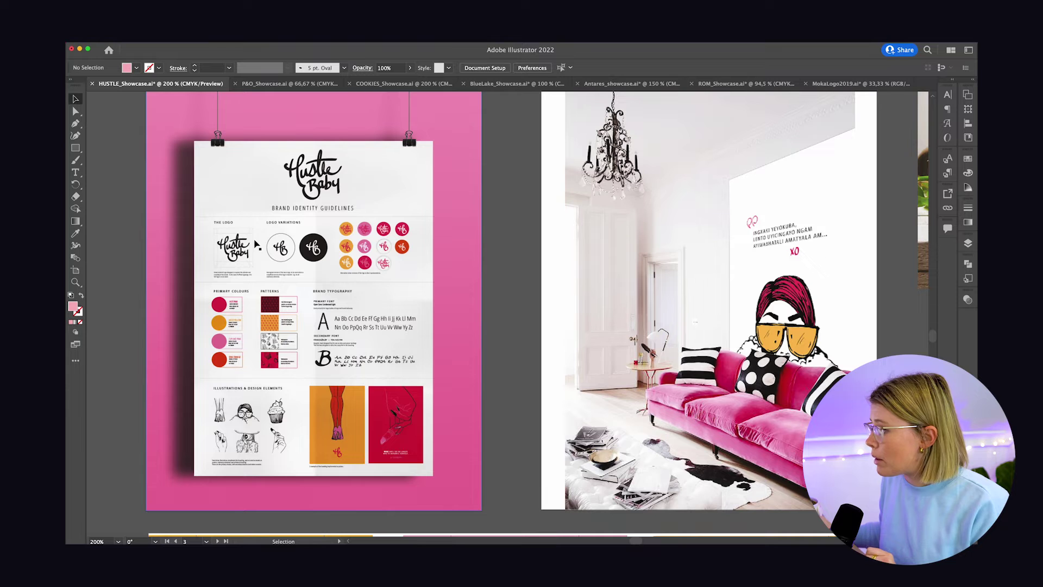
{"action": "key", "text": "super+equal"}
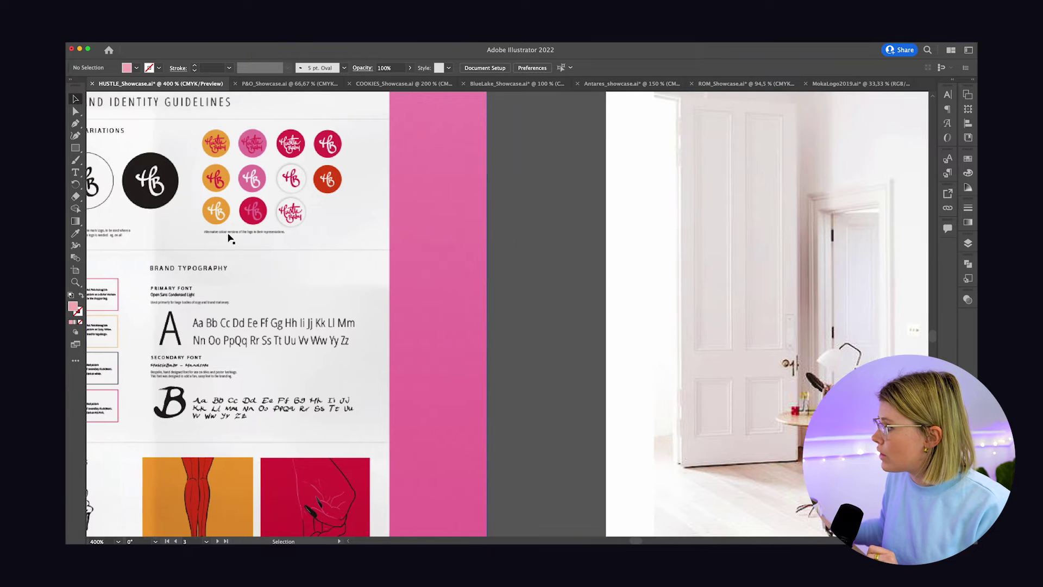
{"action": "scroll", "coordinate": [228, 238], "scroll_direction": "left", "scroll_amount": 8}
{"action": "scroll", "coordinate": [225, 237], "scroll_direction": "up", "scroll_amount": 5}
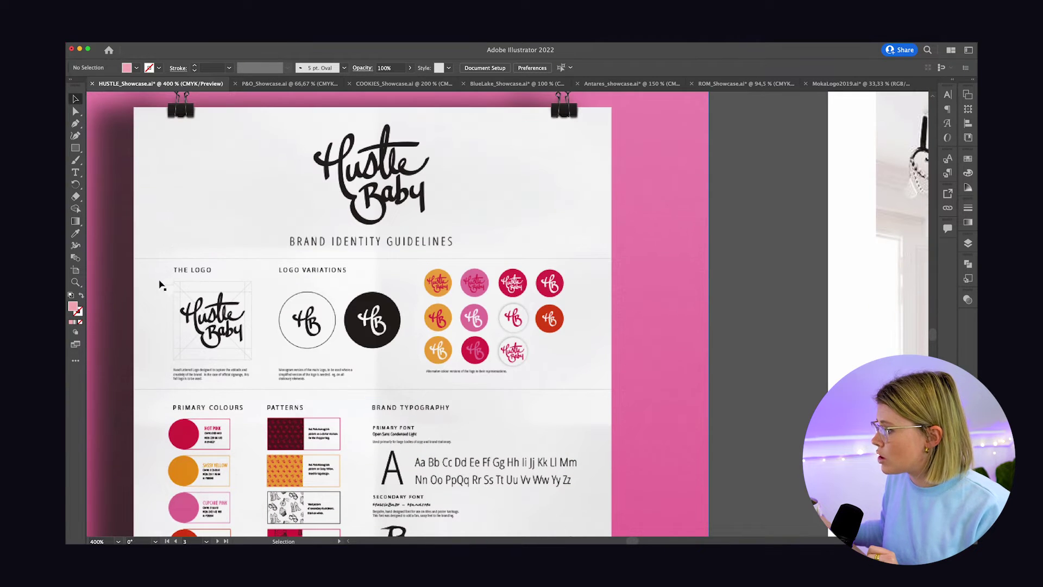
{"action": "scroll", "coordinate": [283, 334], "scroll_direction": "left", "scroll_amount": 3}
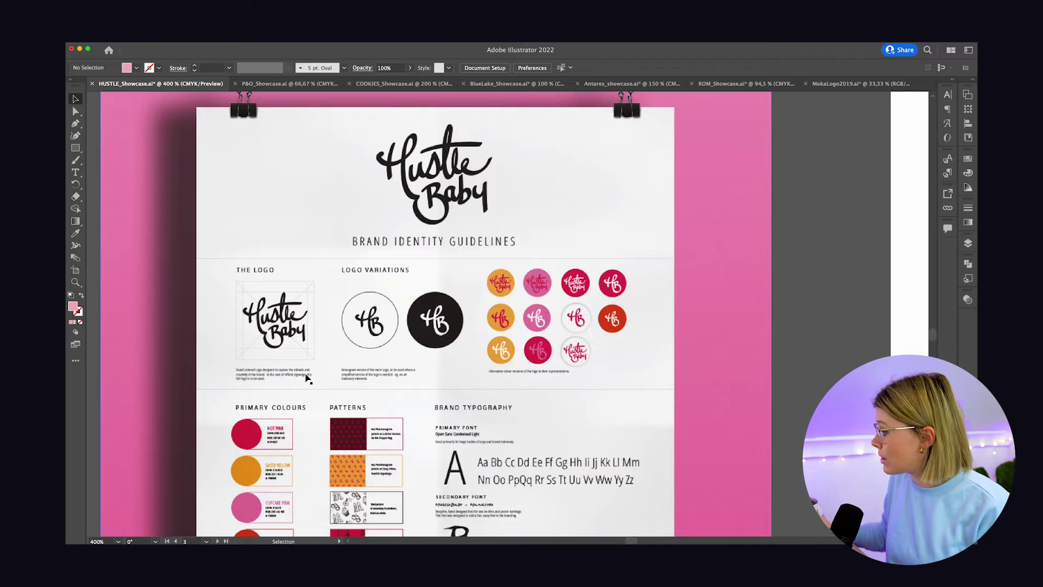
{"action": "scroll", "coordinate": [307, 378], "scroll_direction": "left", "scroll_amount": 2}
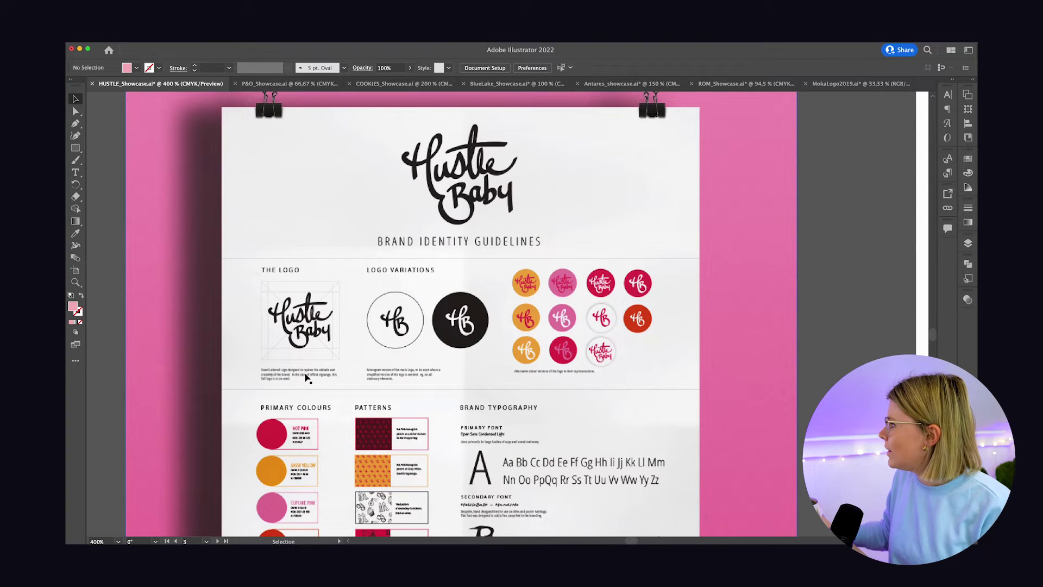
{"action": "scroll", "coordinate": [307, 378], "scroll_direction": "up", "scroll_amount": 2}
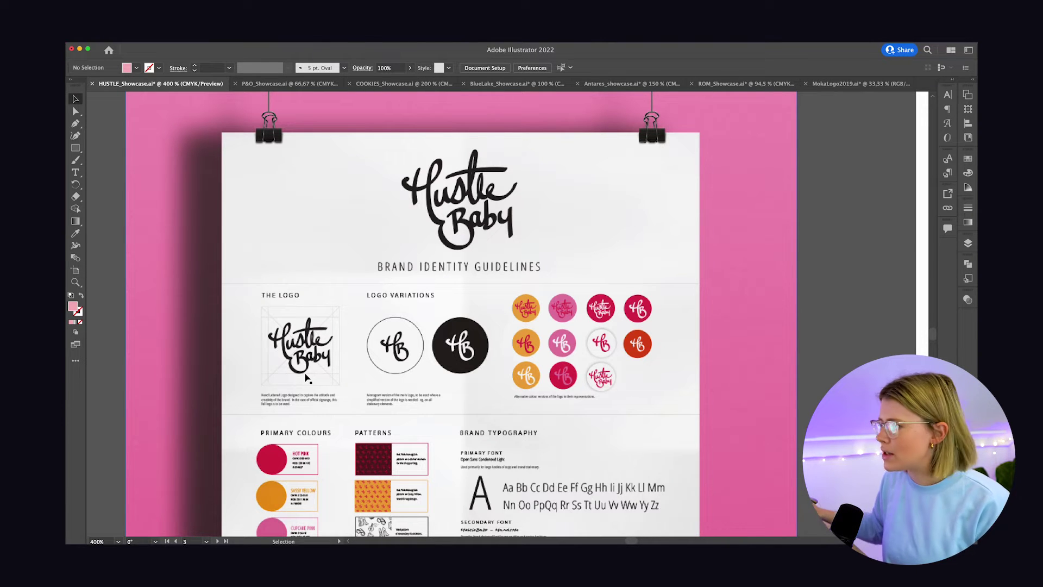
{"action": "scroll", "coordinate": [441, 328], "scroll_direction": "down", "scroll_amount": 1}
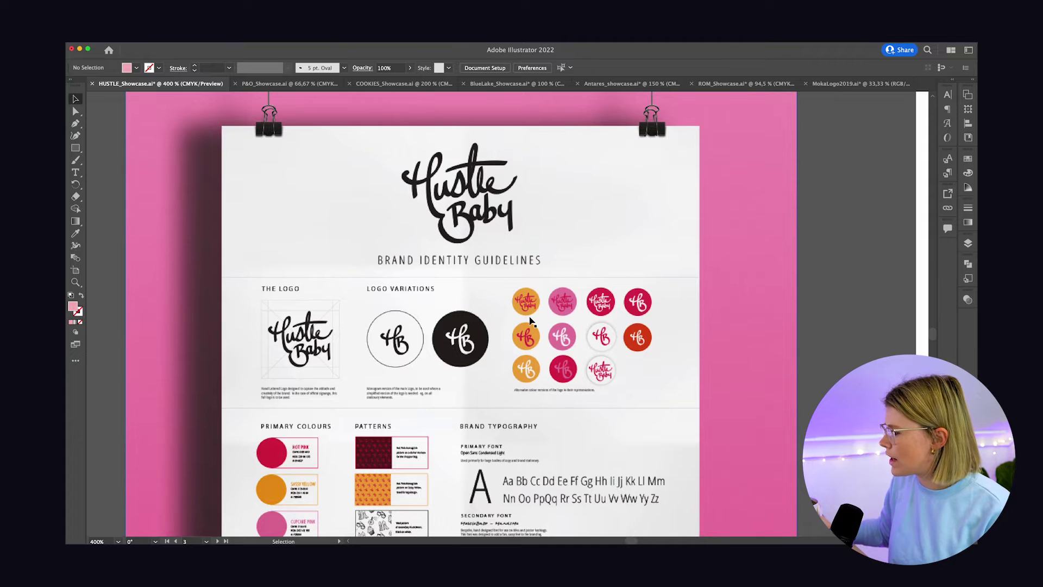
{"action": "scroll", "coordinate": [530, 321], "scroll_direction": "down", "scroll_amount": 1}
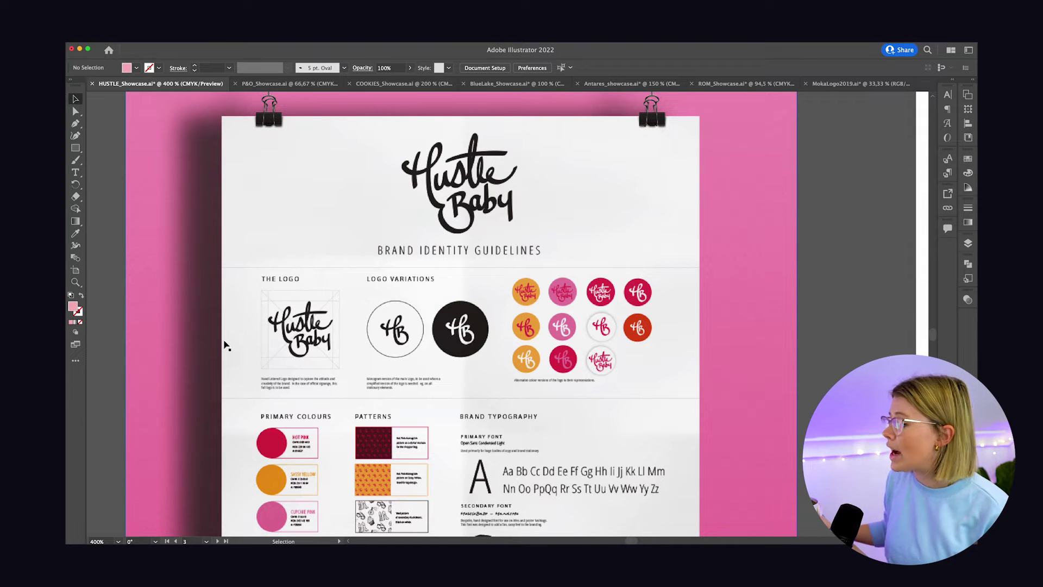
Step: Examine the poster's primary colours, patterns, brand typography, and illustrations and design elements
{"action": "scroll", "coordinate": [397, 366], "scroll_direction": "down", "scroll_amount": 4}
{"action": "scroll", "coordinate": [397, 364], "scroll_direction": "down", "scroll_amount": 1}
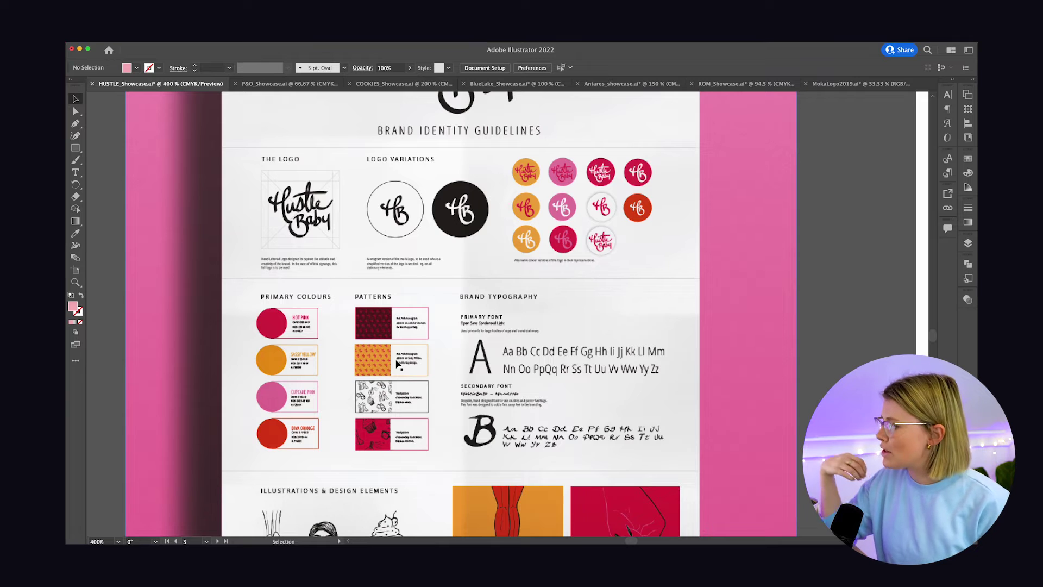
{"action": "scroll", "coordinate": [398, 364], "scroll_direction": "down", "scroll_amount": 3}
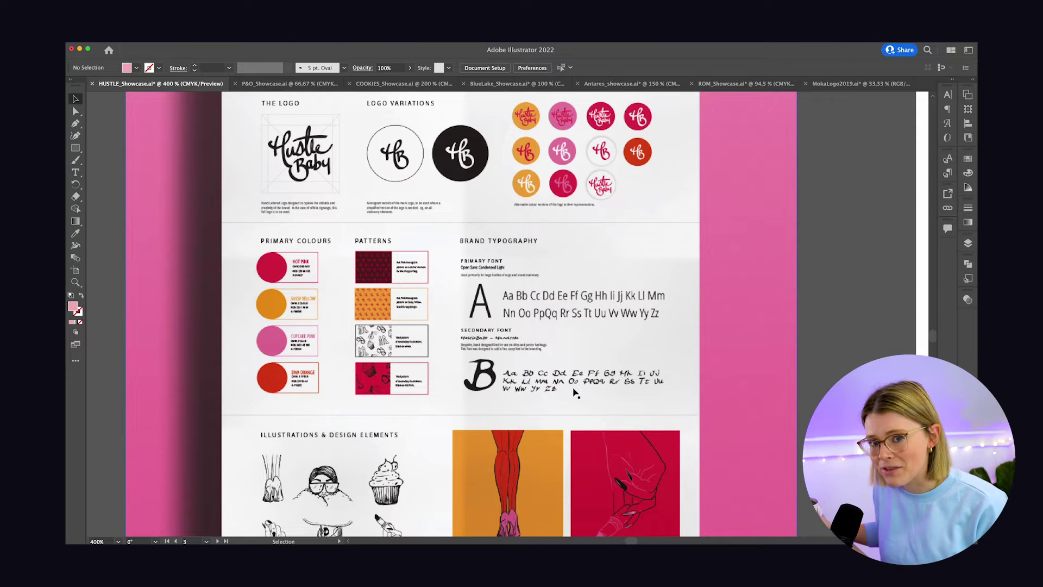
{"action": "scroll", "coordinate": [576, 393], "scroll_direction": "down", "scroll_amount": 4}
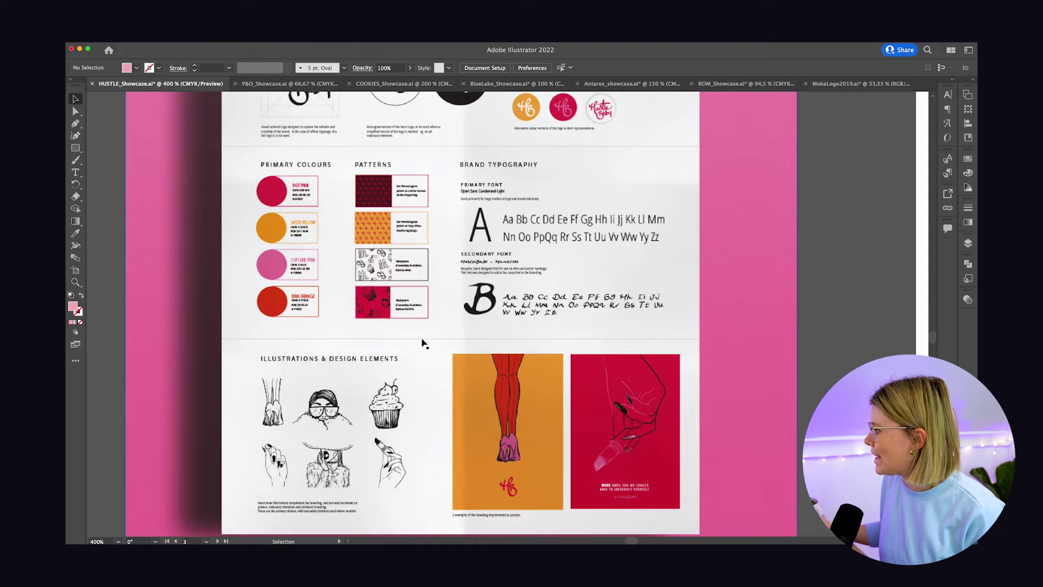
{"action": "scroll", "coordinate": [431, 334], "scroll_direction": "down", "scroll_amount": 1}
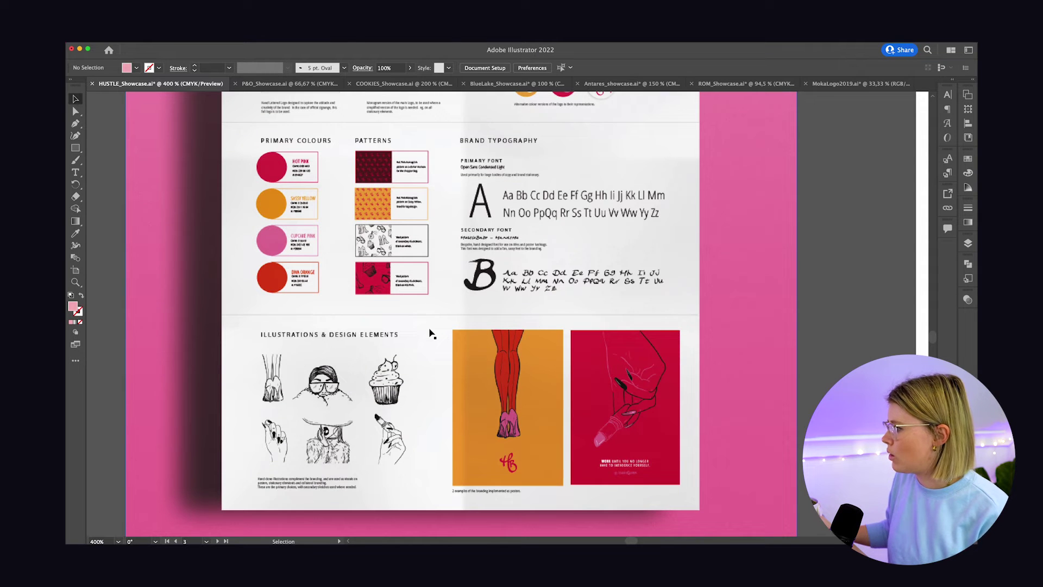
{"action": "scroll", "coordinate": [431, 334], "scroll_direction": "up", "scroll_amount": 1}
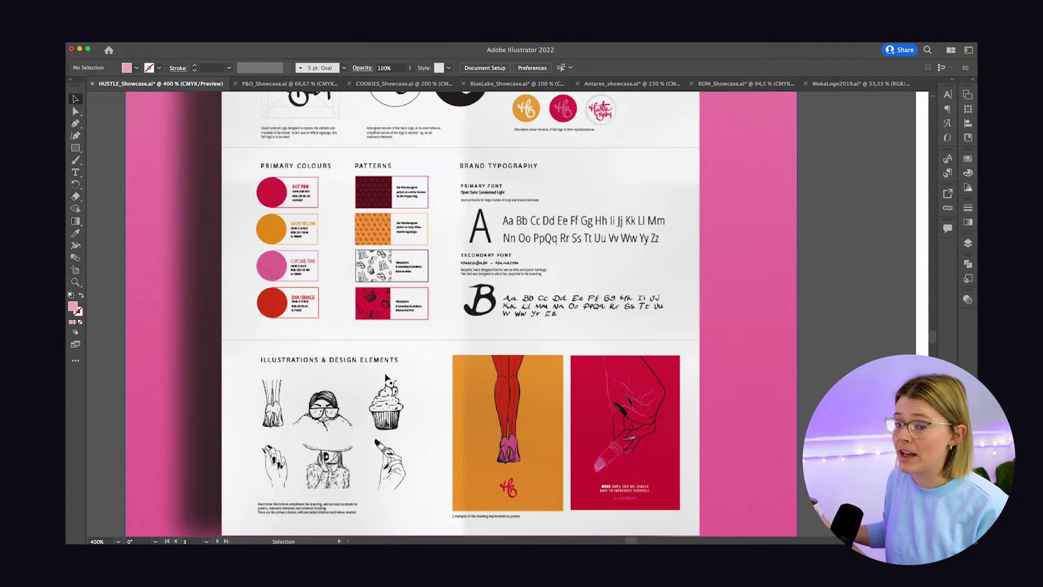
Step: Look over the room mockup beside the guidelines poster and the row of hanging brand posters below
{"action": "key", "text": "ctrl+minus"}
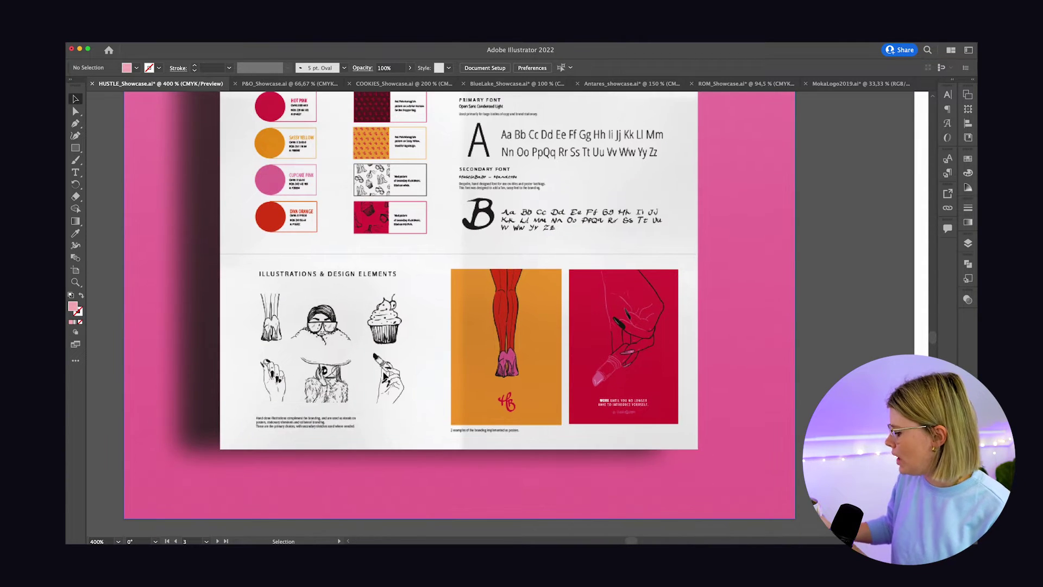
{"action": "key", "text": "ctrl+minus"}
{"action": "key", "text": "ctrl+minus"}
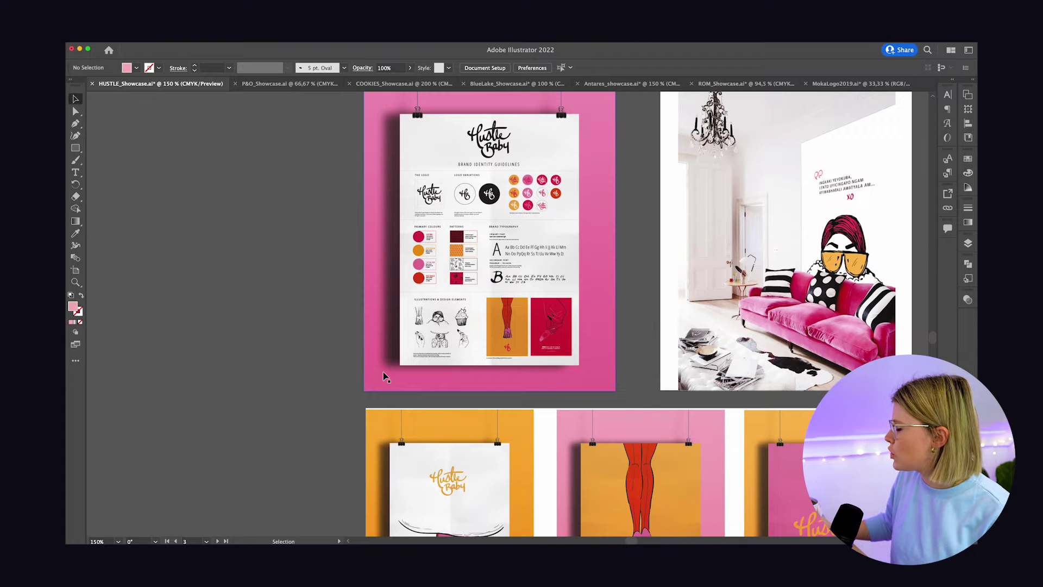
{"action": "scroll", "coordinate": [644, 324], "scroll_direction": "right", "scroll_amount": 2}
{"action": "scroll", "coordinate": [644, 324], "scroll_direction": "right", "scroll_amount": 4}
{"action": "scroll", "coordinate": [644, 324], "scroll_direction": "down", "scroll_amount": 6}
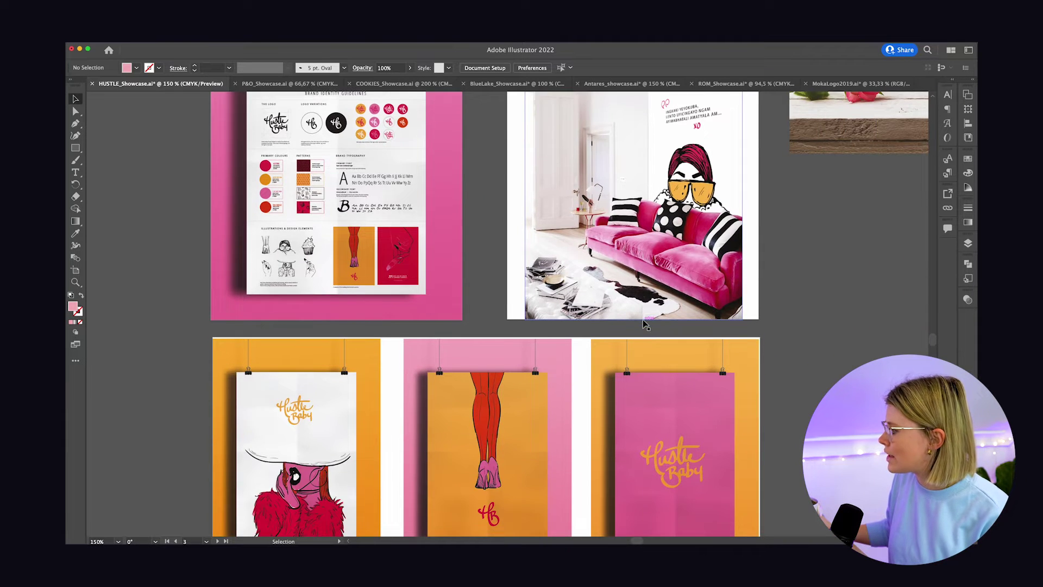